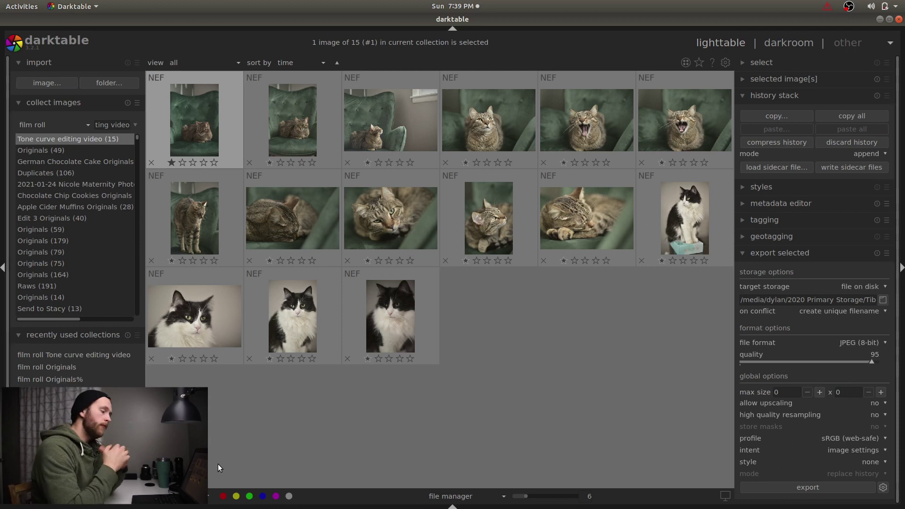
# - Clear the star rating from the first photo in the collection
pyautogui.press('0')
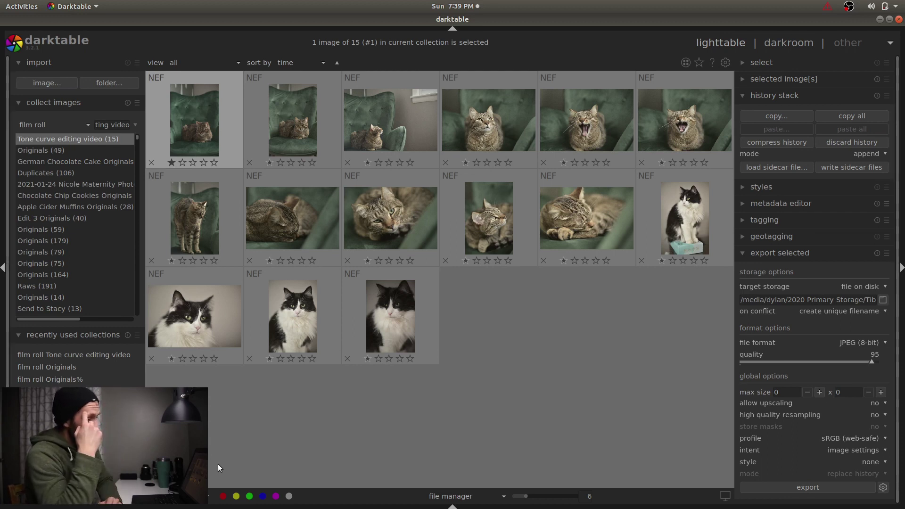
pyautogui.press('0')
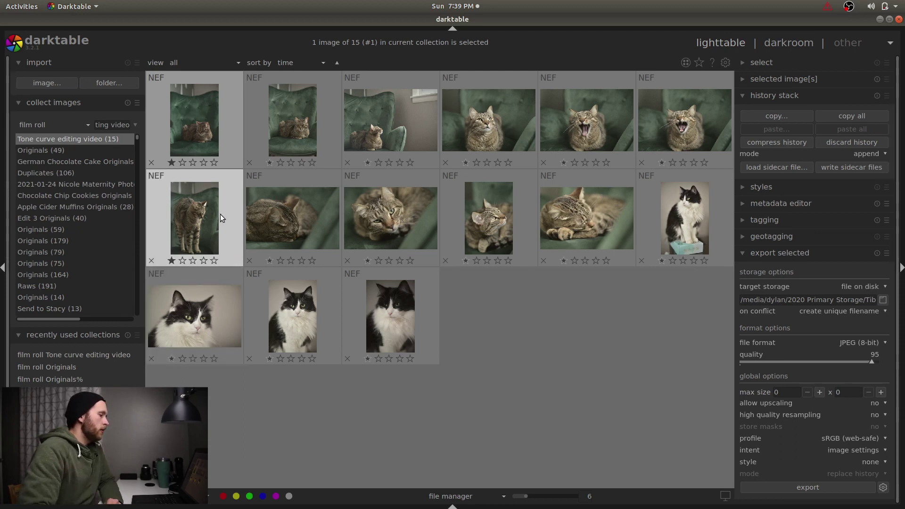
# - Open the yawning cat photo in darkroom, step to the next photo and back
pyautogui.click(582, 119)
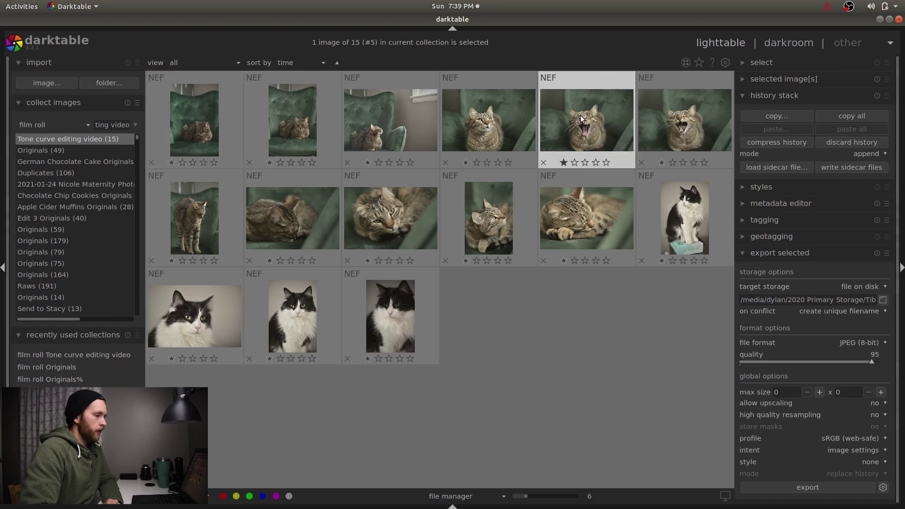
pyautogui.doubleClick(582, 119)
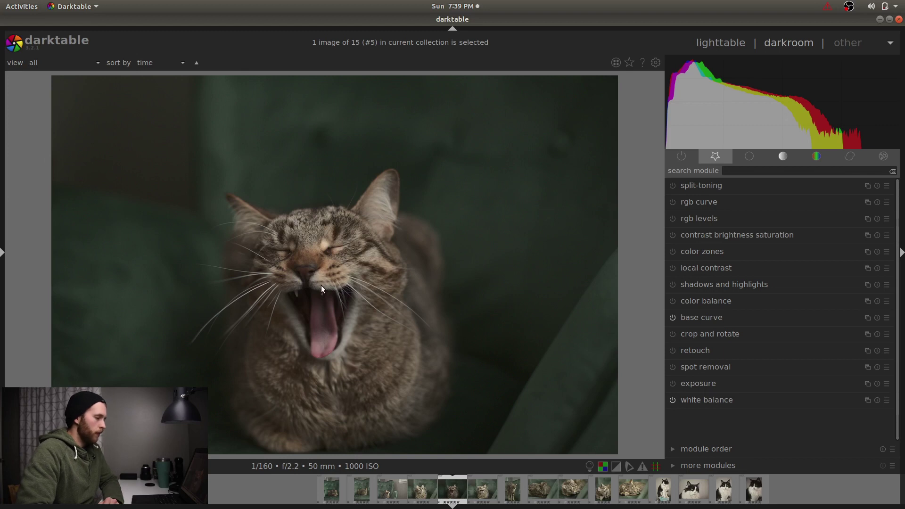
pyautogui.scroll(2, 339, 249)
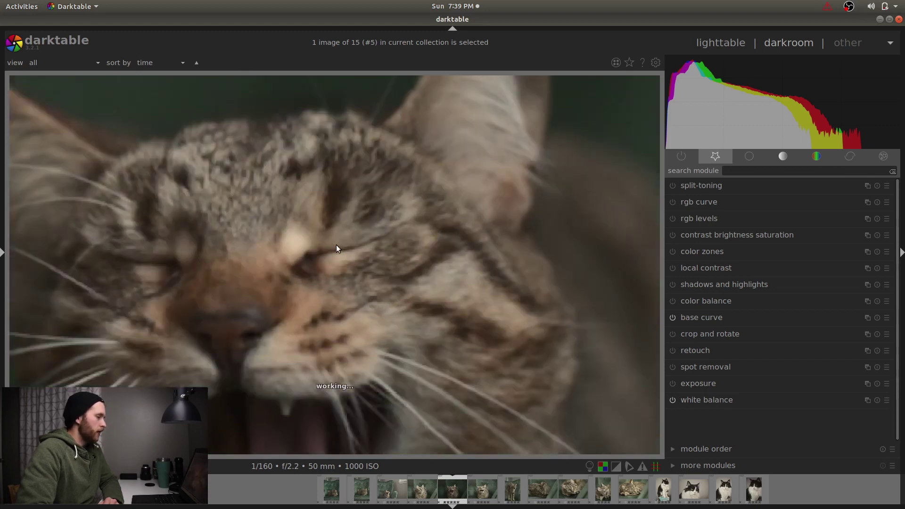
pyautogui.scroll(2, 318, 234)
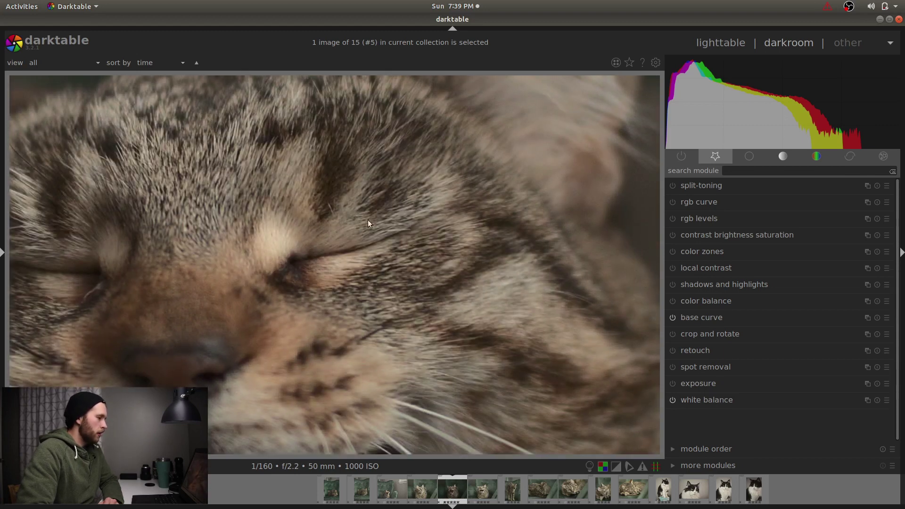
pyautogui.scroll(-2, 340, 225)
pyautogui.scroll(-1, 337, 229)
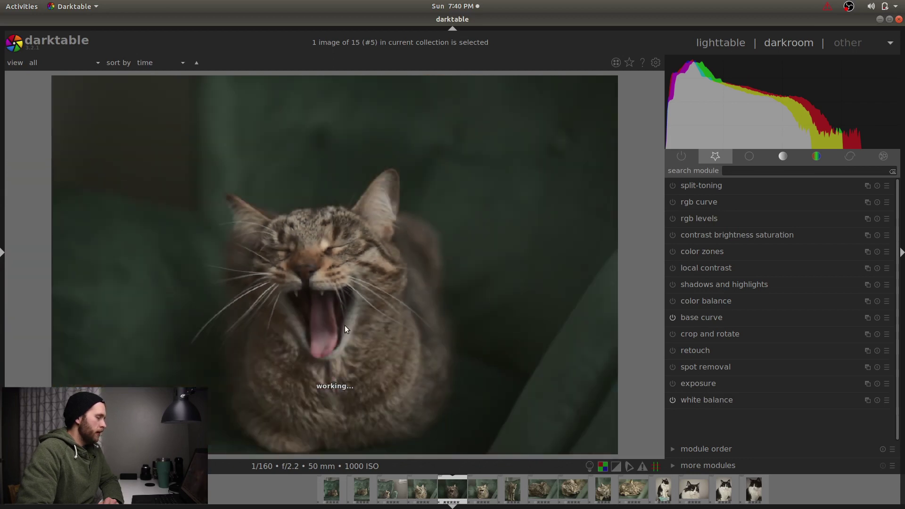
pyautogui.press('space')
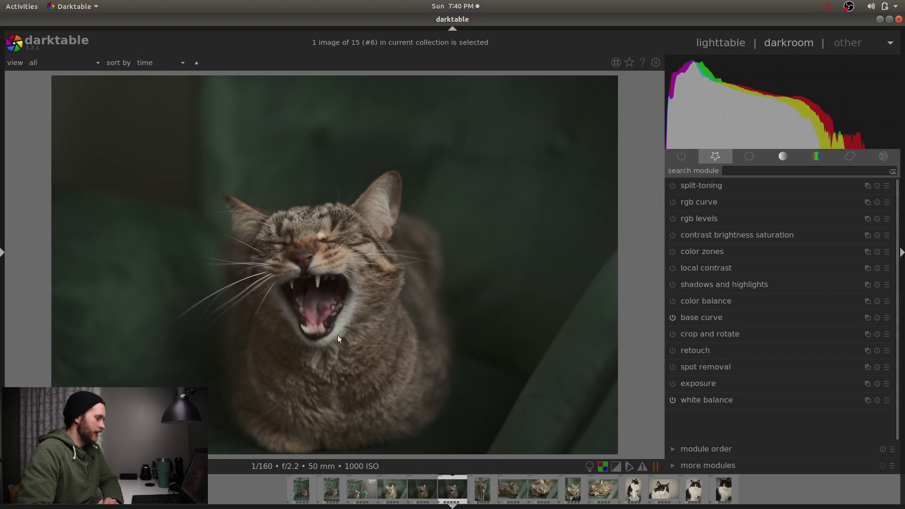
pyautogui.press('BackSpace')
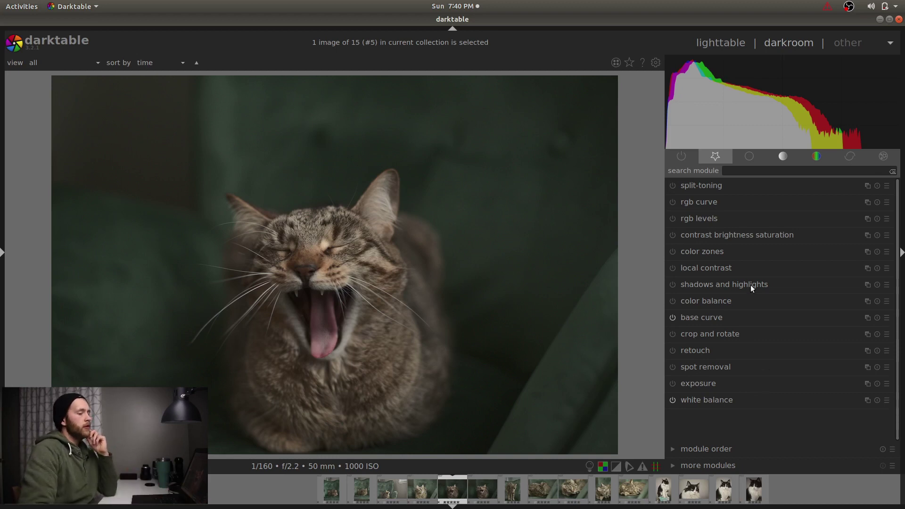
pyautogui.click(722, 202)
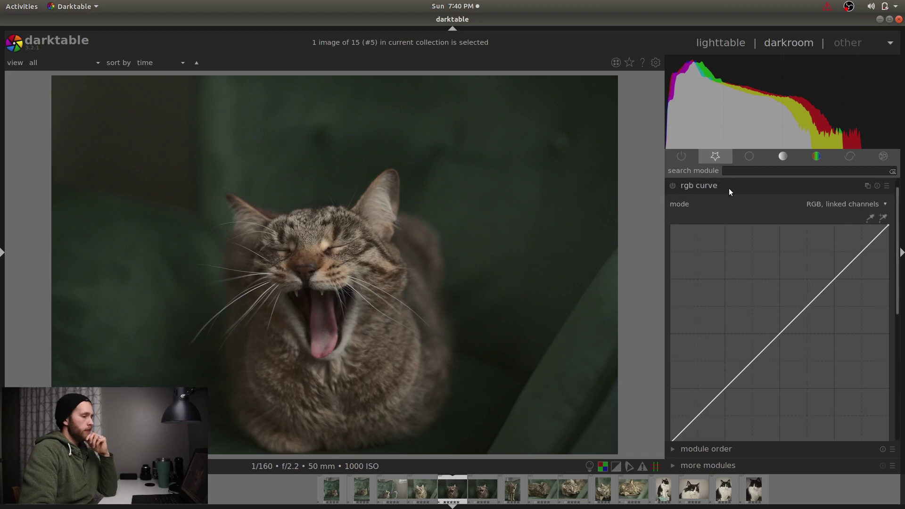
pyautogui.click(878, 188)
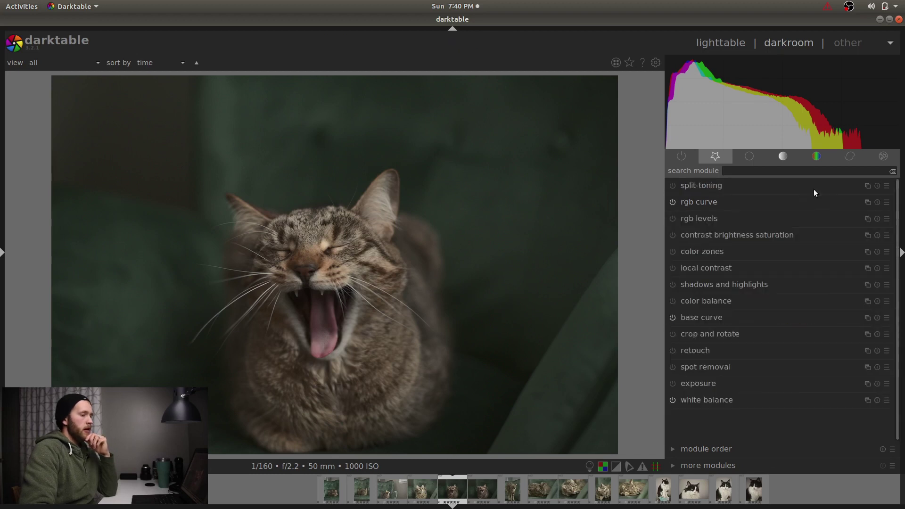
pyautogui.click(712, 318)
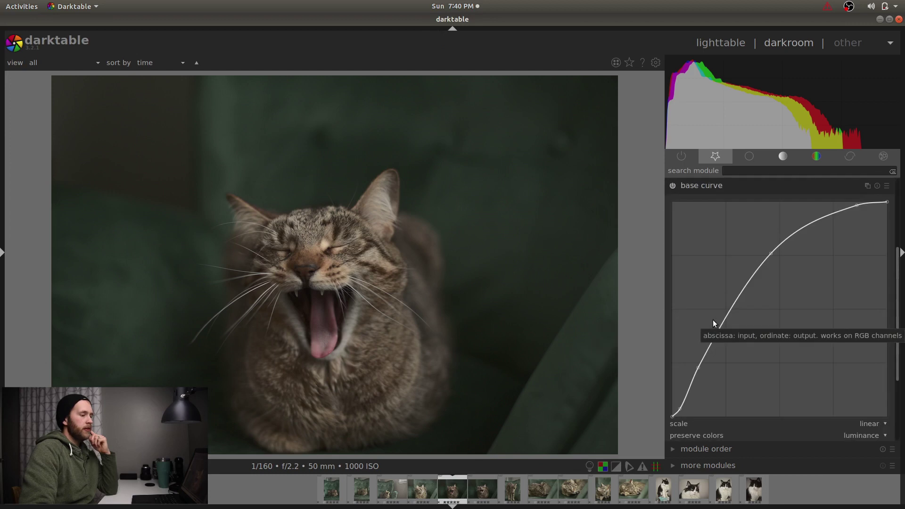
pyautogui.click(887, 188)
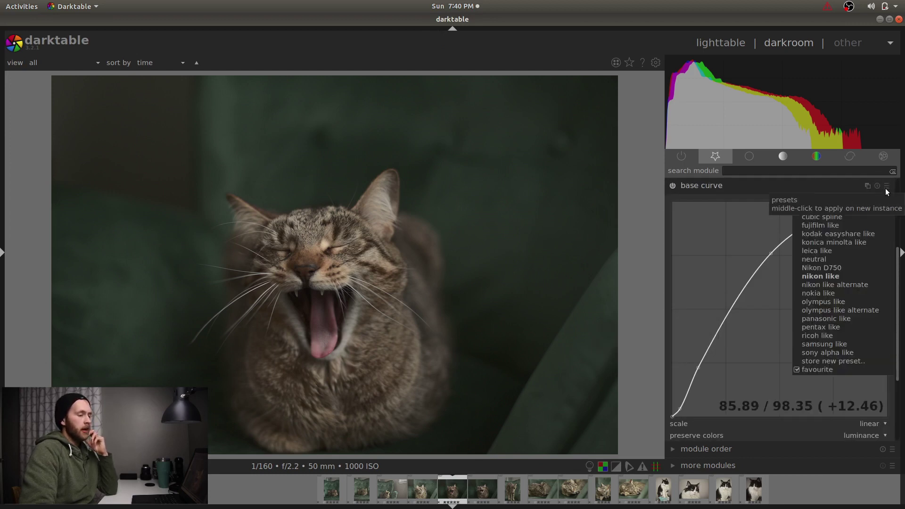
pyautogui.click(869, 277)
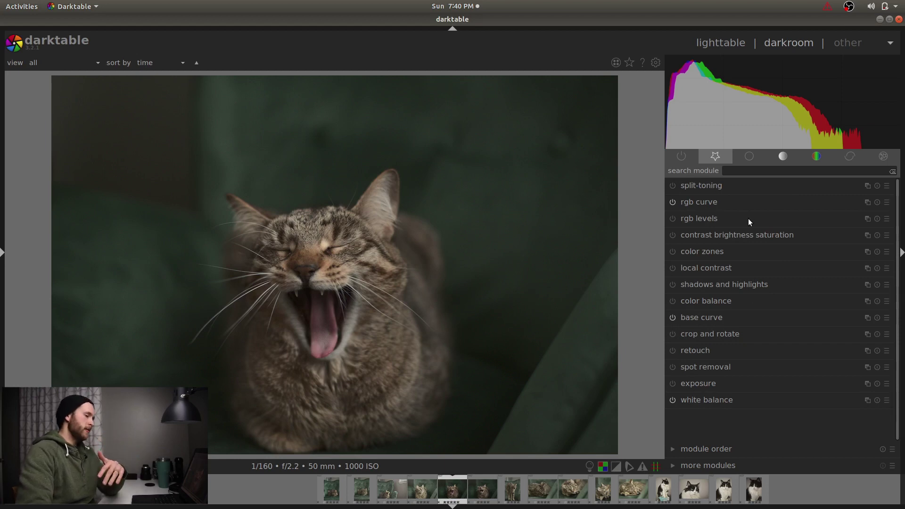
# - Lower the exposure to about -0.96 EV, then expand the rgb curve module
pyautogui.click(747, 201)
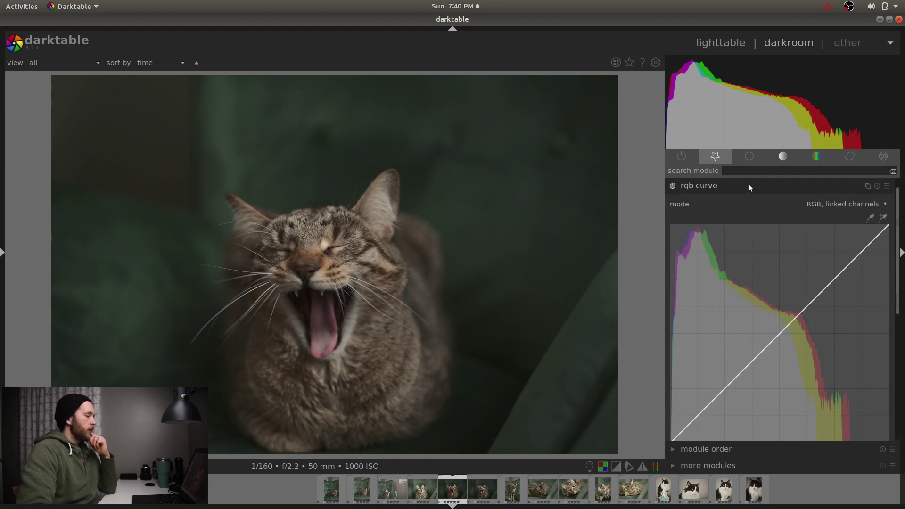
pyautogui.click(748, 187)
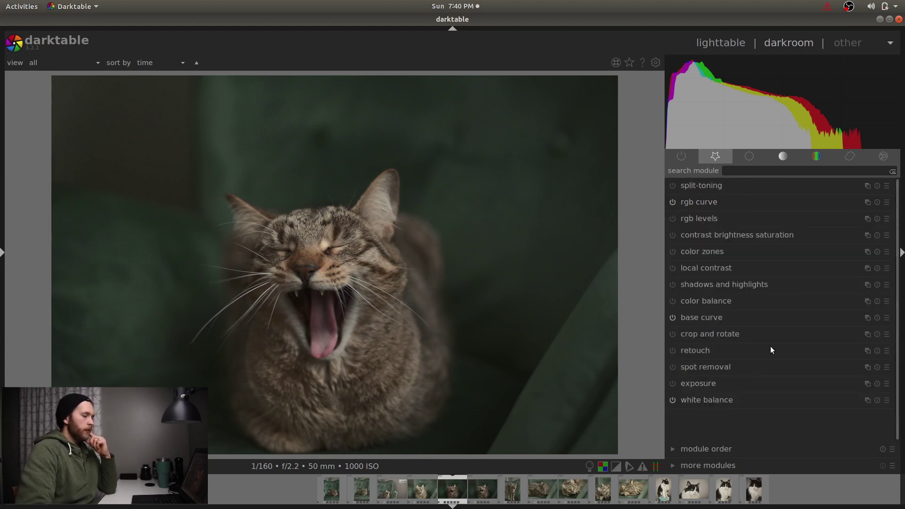
pyautogui.click(761, 385)
pyautogui.click(743, 367)
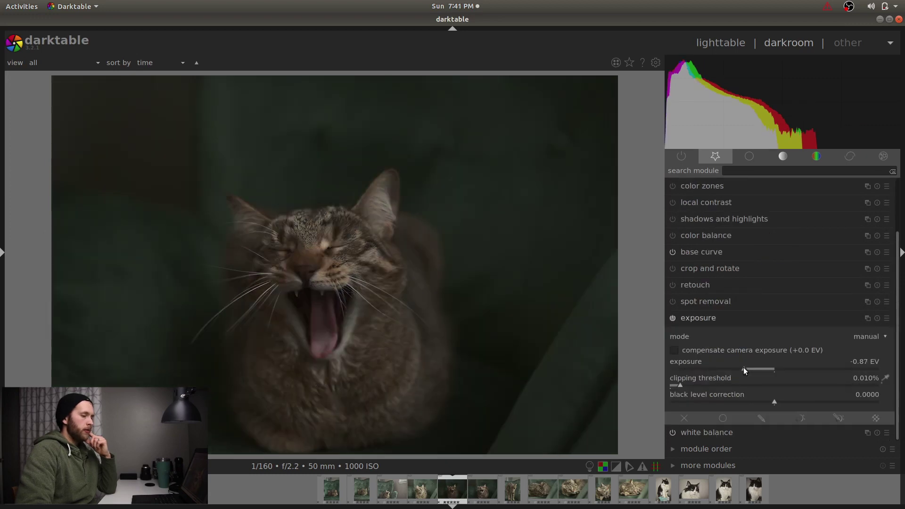
pyautogui.moveTo(742, 367); pyautogui.dragTo(739, 368)
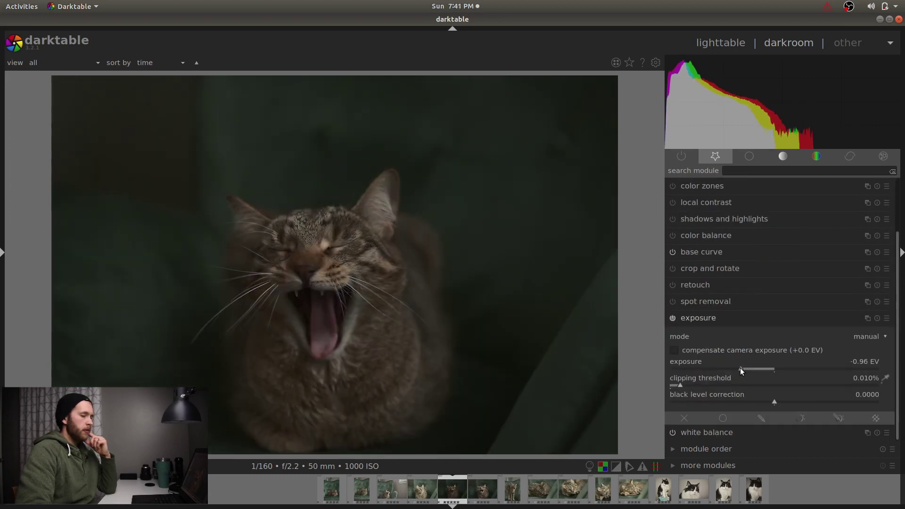
pyautogui.click(750, 318)
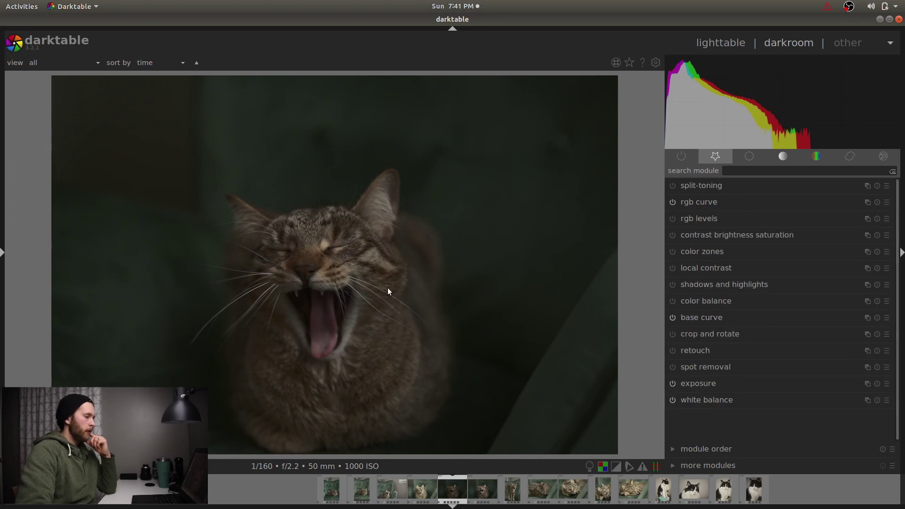
pyautogui.click(735, 204)
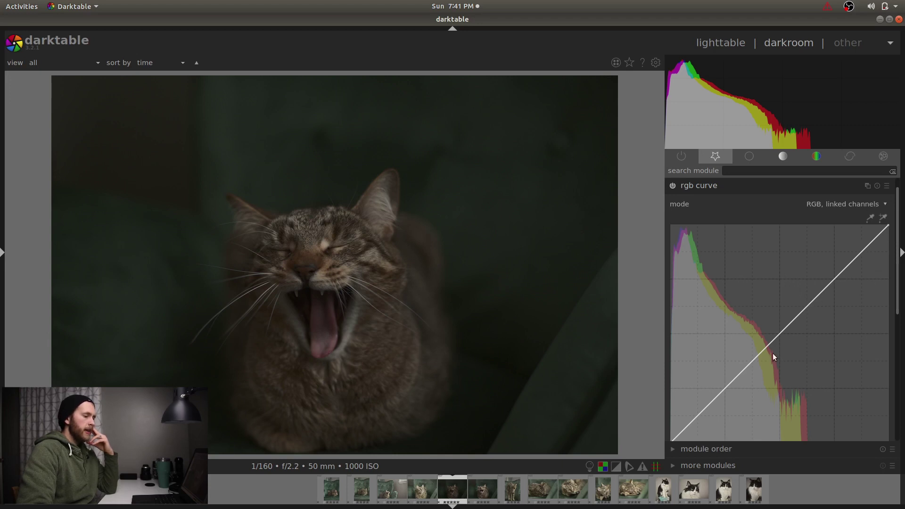
# - Add an upper-midtone node to the rgb curve and drag it up into a bowed curve
pyautogui.click(808, 306)
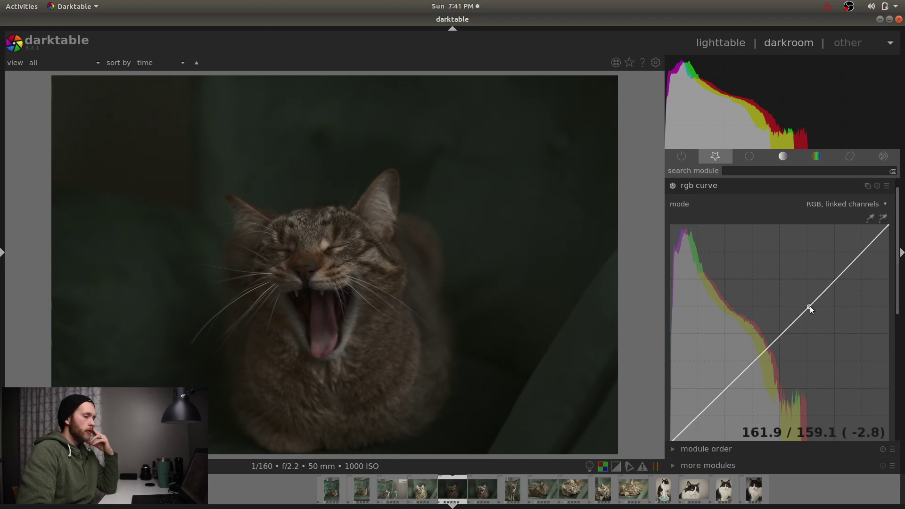
pyautogui.moveTo(809, 306); pyautogui.dragTo(809, 275)
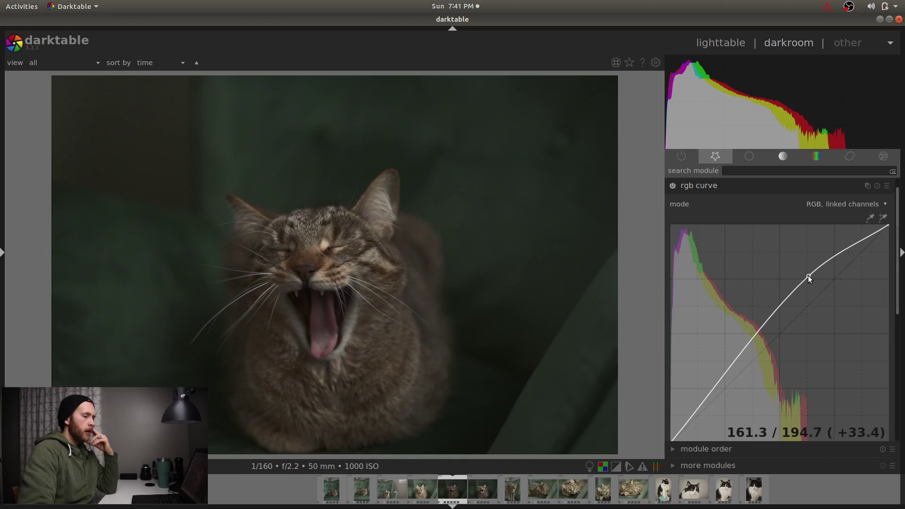
pyautogui.moveTo(809, 275); pyautogui.dragTo(782, 278)
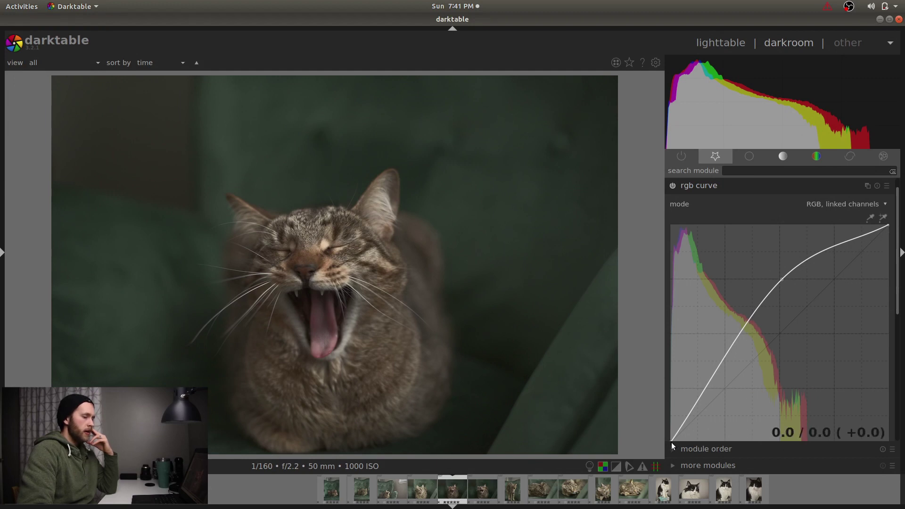
pyautogui.moveTo(900, 276); pyautogui.dragTo(900, 284)
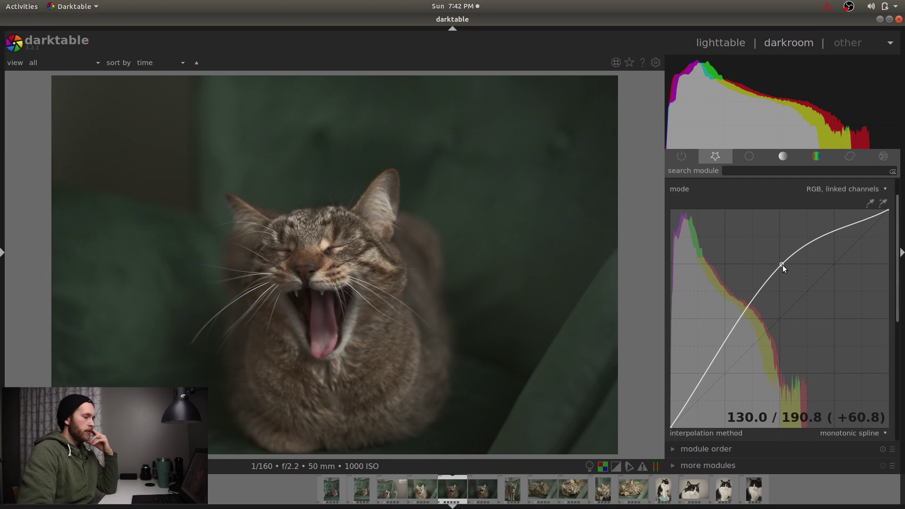
pyautogui.moveTo(783, 265); pyautogui.dragTo(794, 255)
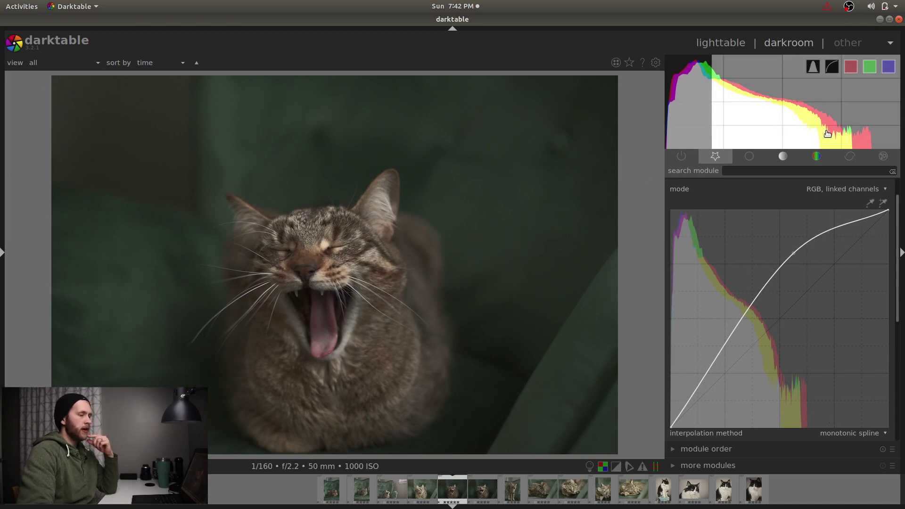
pyautogui.moveTo(882, 203)
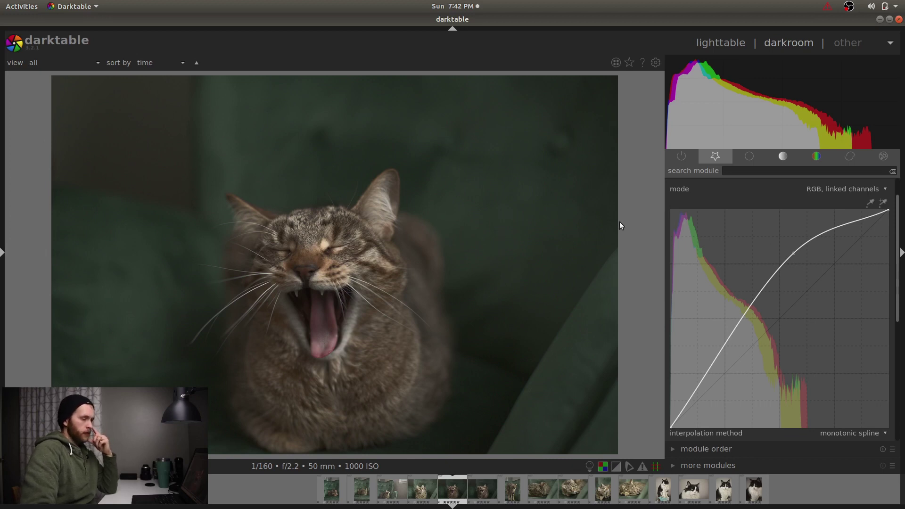
# - Sample the cat's face and dark background tones, then add a node near the black end
pyautogui.click(884, 204)
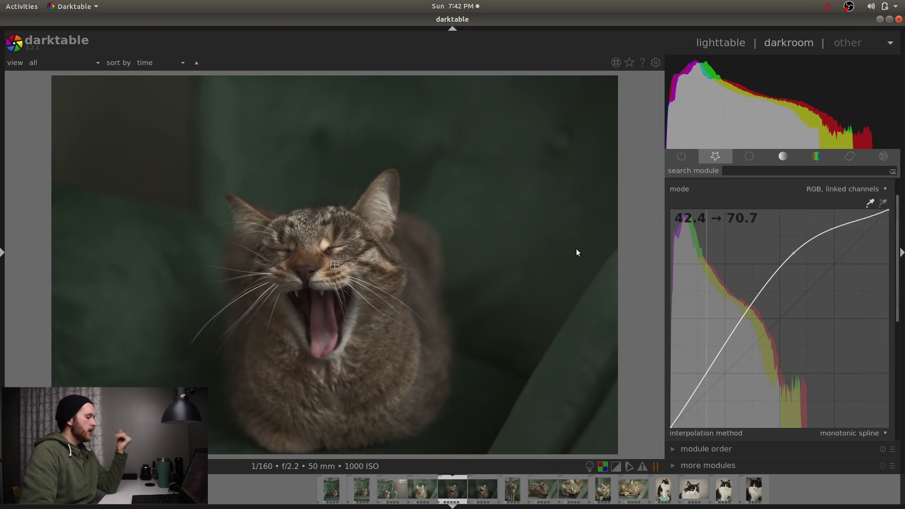
pyautogui.click(496, 355)
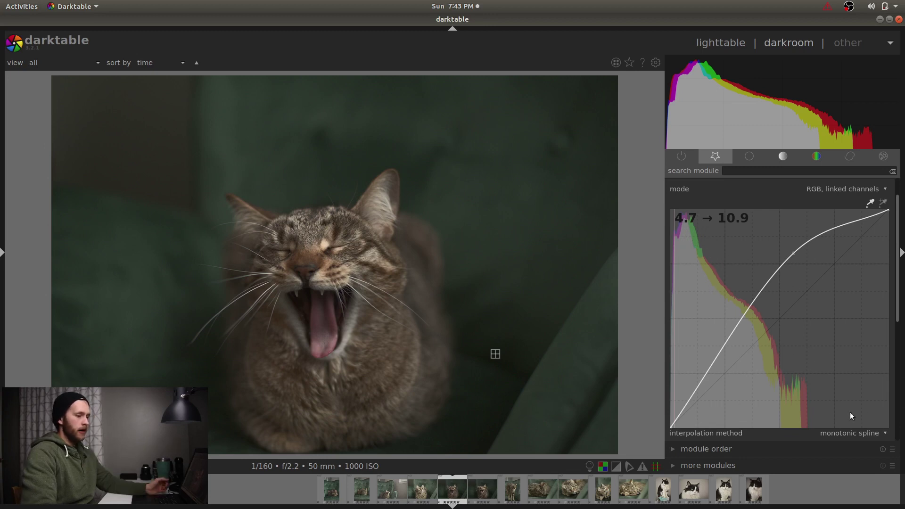
pyautogui.click(675, 420)
pyautogui.scroll(-2, 675, 421)
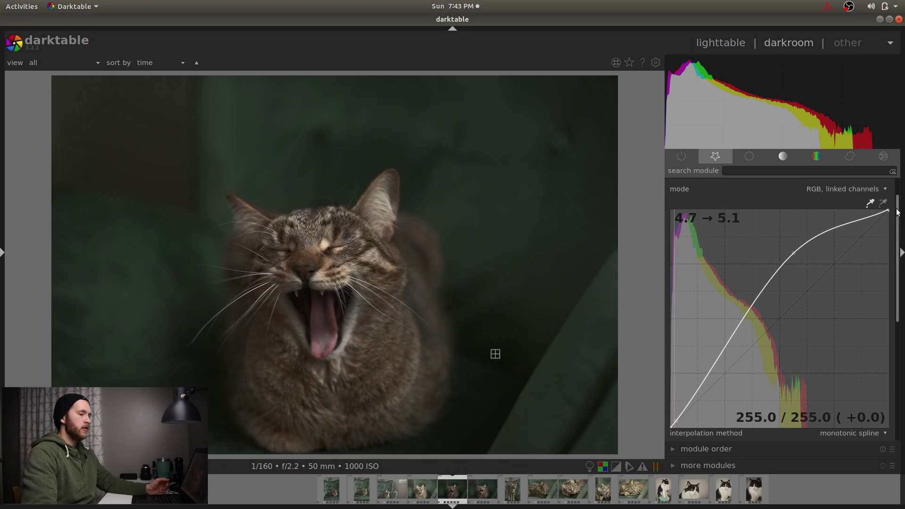
pyautogui.scroll(1, 791, 201)
pyautogui.scroll(-1, 676, 189)
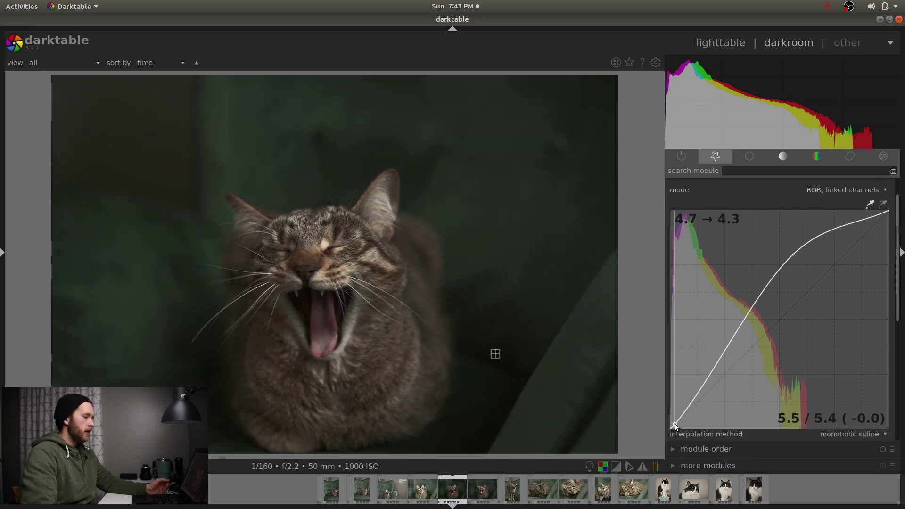
pyautogui.scroll(-3, 674, 423)
pyautogui.scroll(-1, 676, 425)
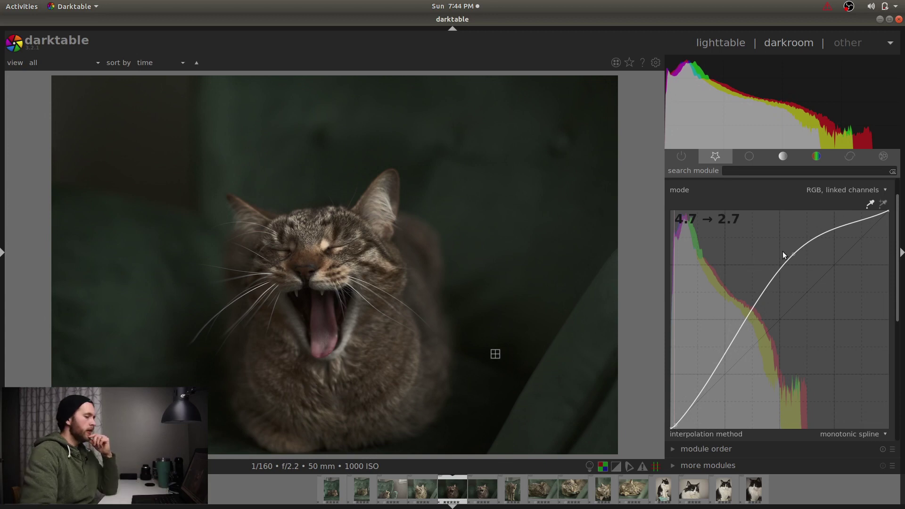
# - Sample the background and forehead tones, then raise the curve's highlight and shadow nodes
pyautogui.moveTo(792, 253); pyautogui.dragTo(779, 255)
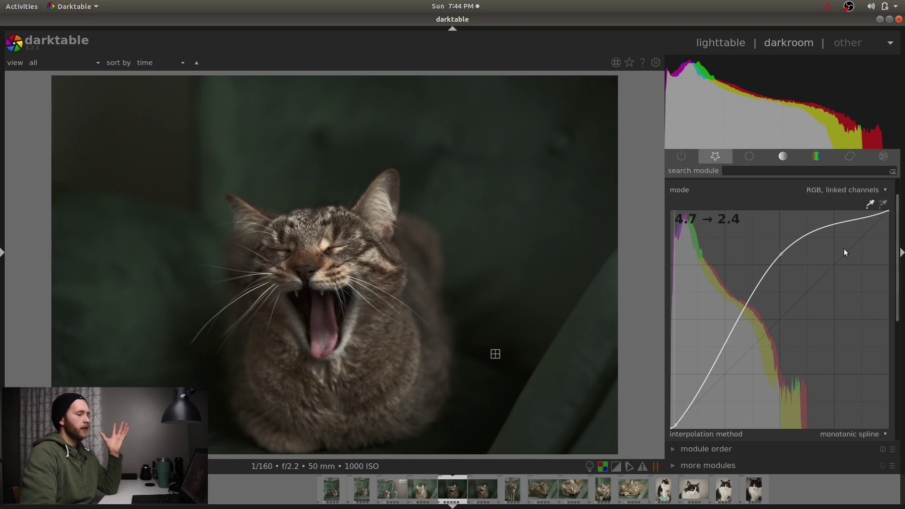
pyautogui.click(869, 204)
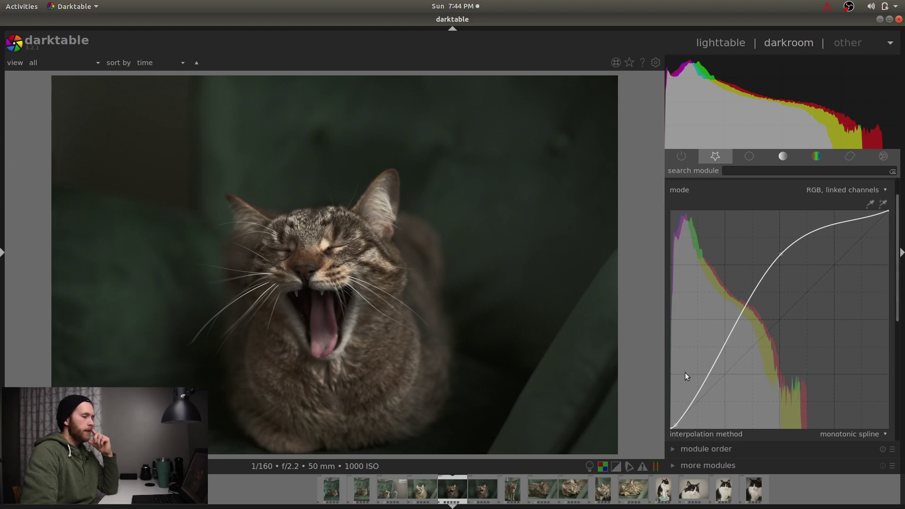
pyautogui.click(870, 204)
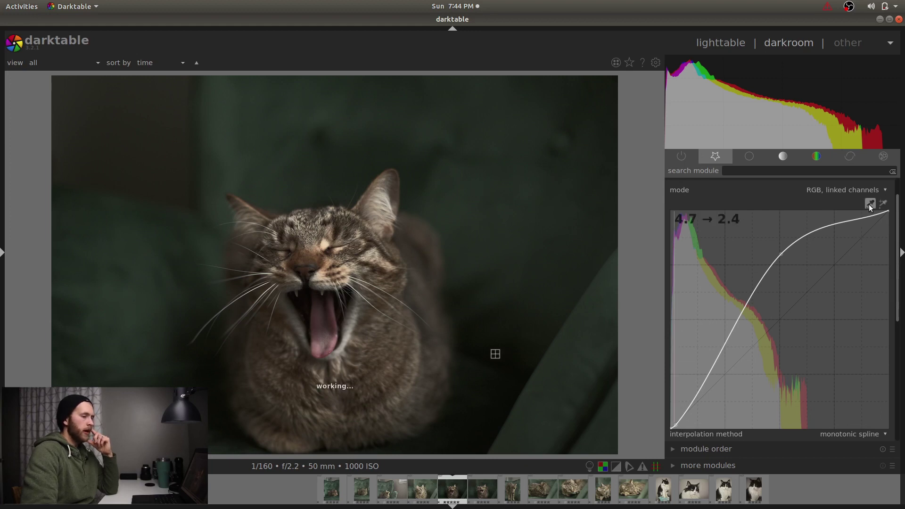
pyautogui.click(464, 214)
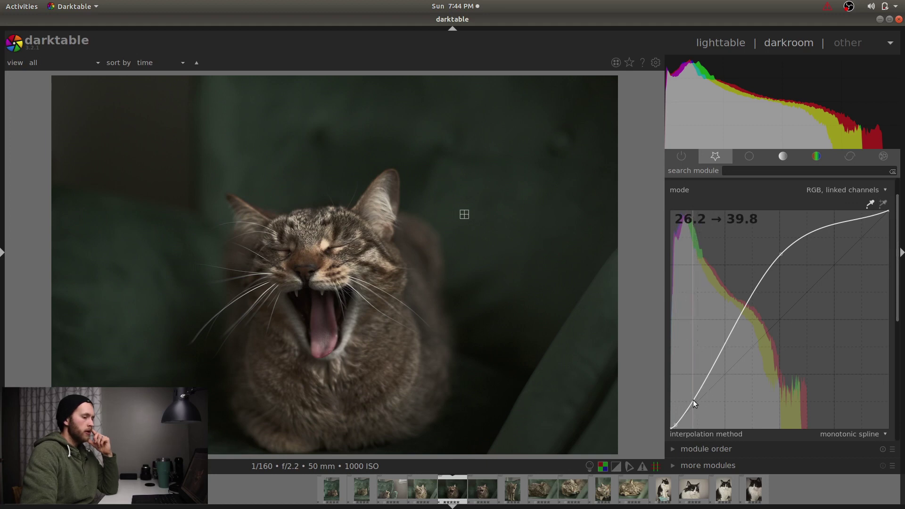
pyautogui.scroll(-3, 693, 399)
pyautogui.scroll(-1, 693, 401)
pyautogui.scroll(-1, 693, 400)
pyautogui.scroll(-1, 694, 400)
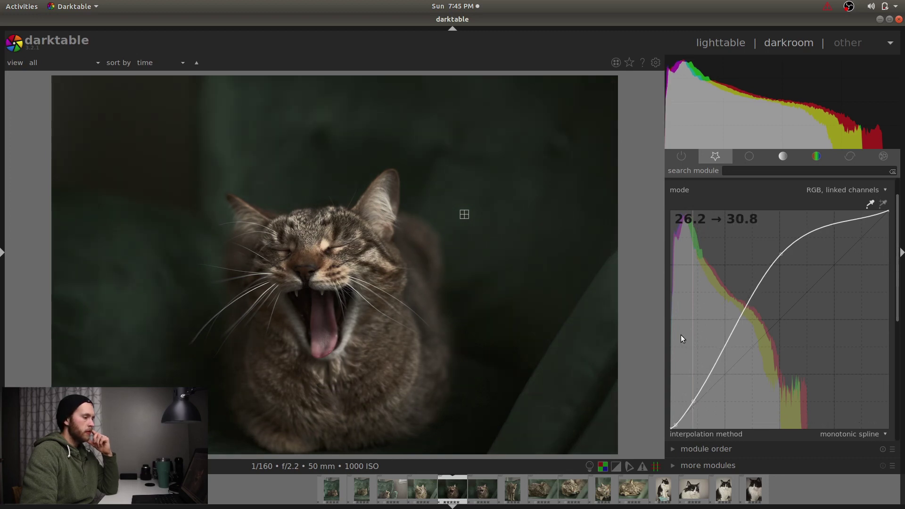
pyautogui.click(326, 243)
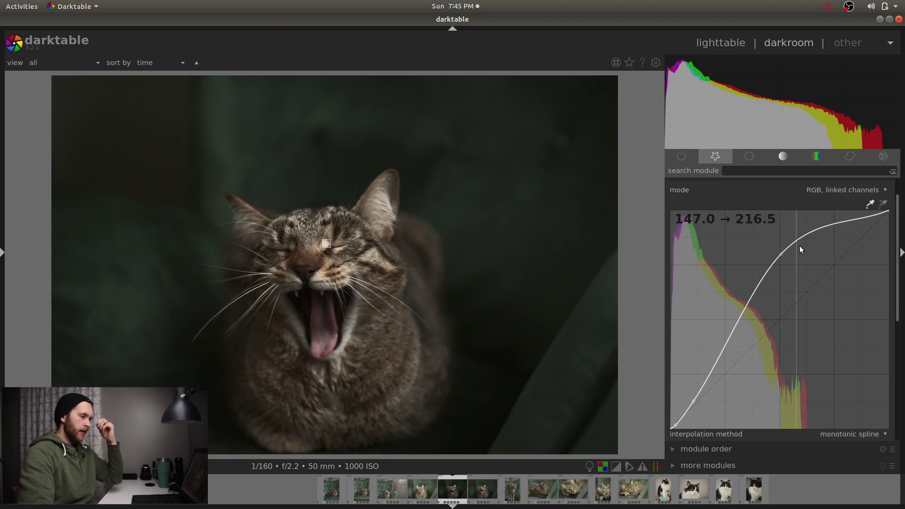
pyautogui.moveTo(797, 241)
pyautogui.mouseDown()
pyautogui.moveTo(786, 224)
pyautogui.moveTo(778, 229)
pyautogui.moveTo(800, 237)
pyautogui.mouseUp()
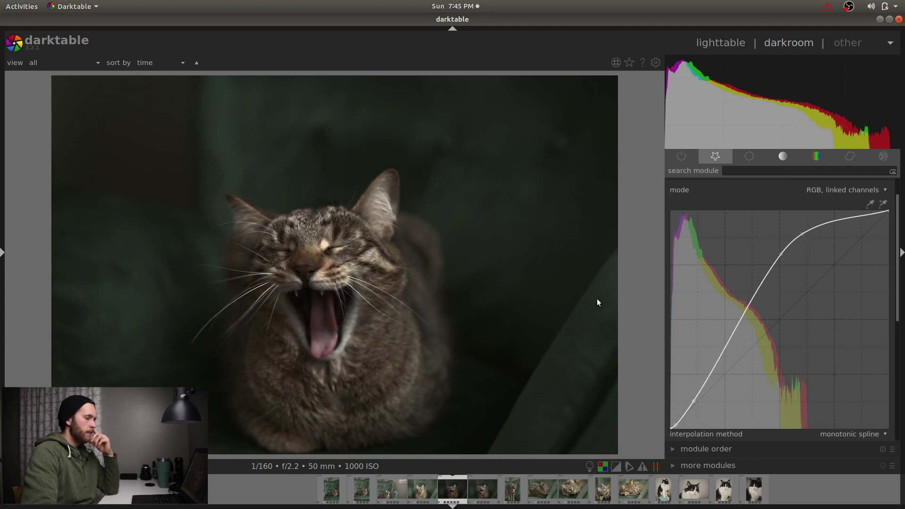
pyautogui.moveTo(694, 400); pyautogui.dragTo(693, 397)
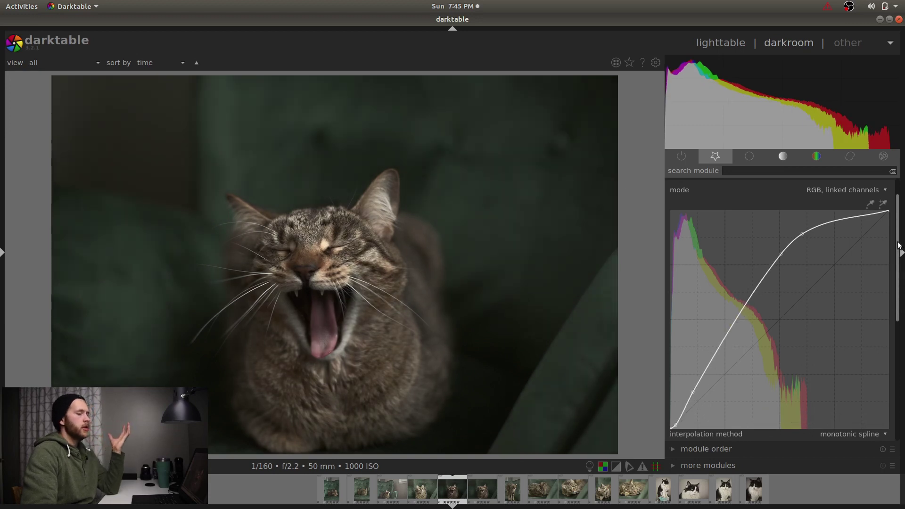
pyautogui.scroll(2, 716, 216)
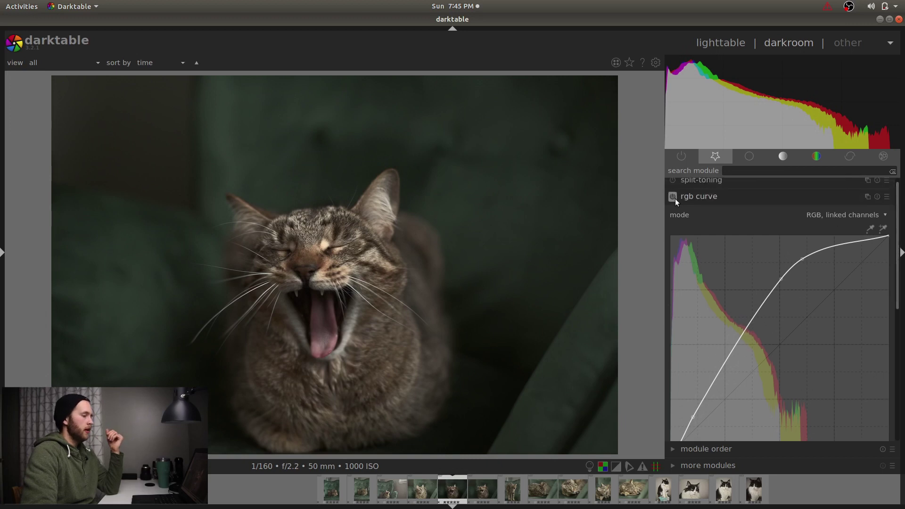
# - Toggle the rgb curve on and off to compare, then reset it to a straight line
pyautogui.click(674, 199)
pyautogui.click(675, 199)
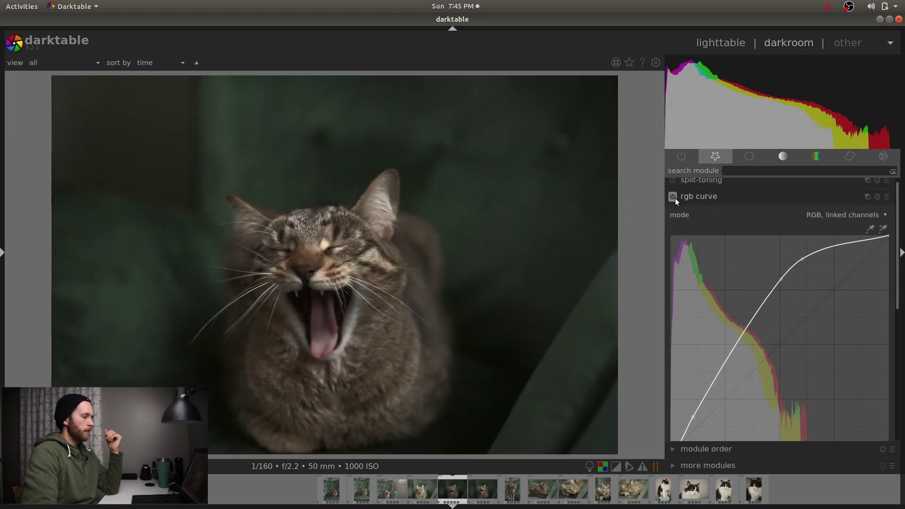
pyautogui.click(675, 198)
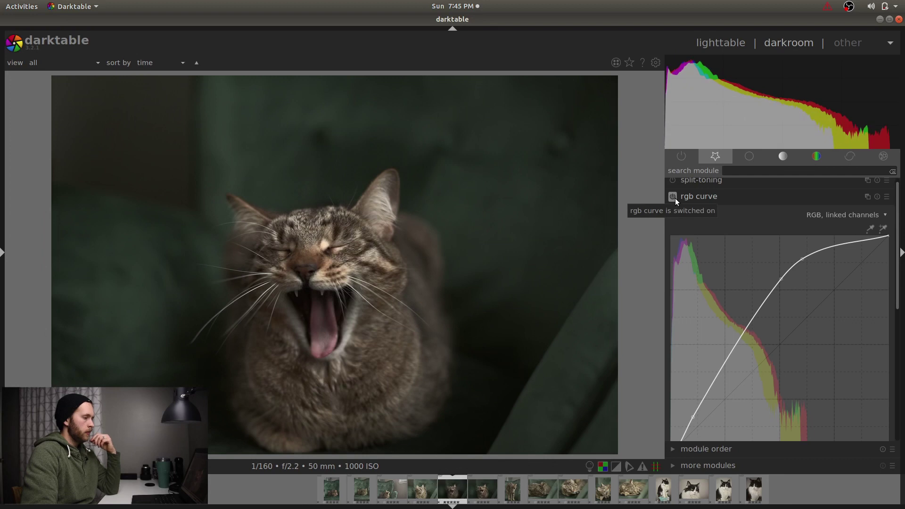
pyautogui.click(675, 198)
pyautogui.click(675, 198)
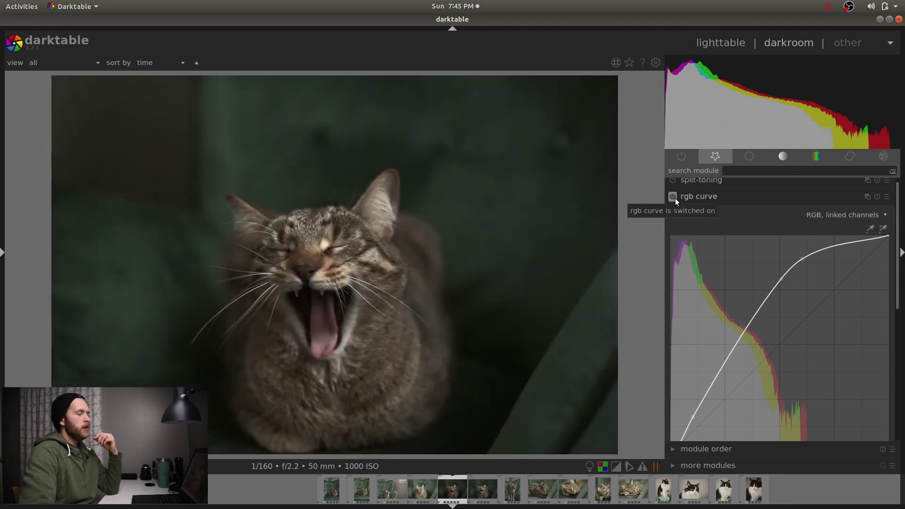
pyautogui.click(877, 196)
# - Set the exposure to about +0.99 EV and return to the rgb curve module
pyautogui.click(780, 196)
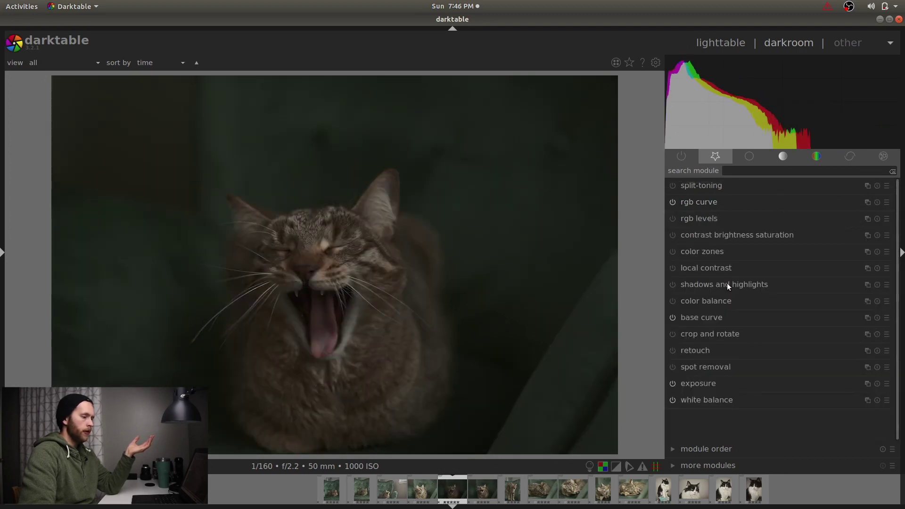
pyautogui.click(734, 384)
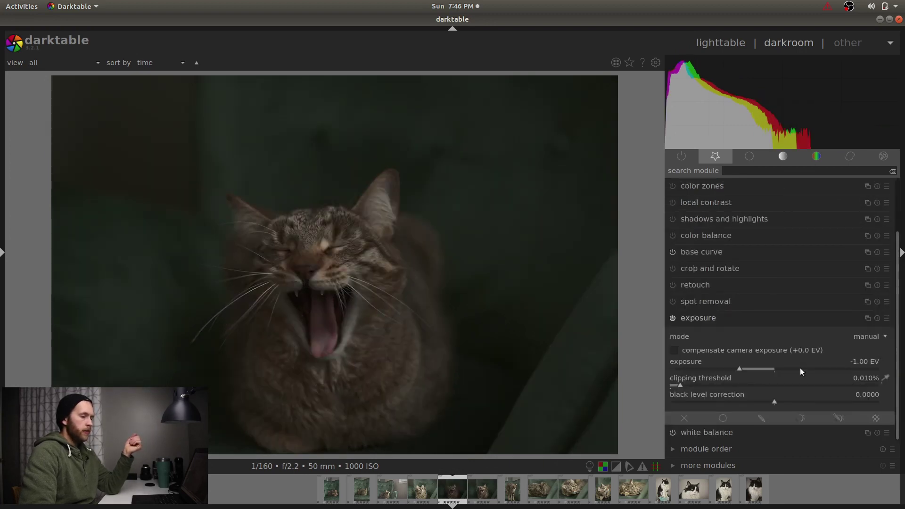
pyautogui.moveTo(801, 367); pyautogui.dragTo(808, 366)
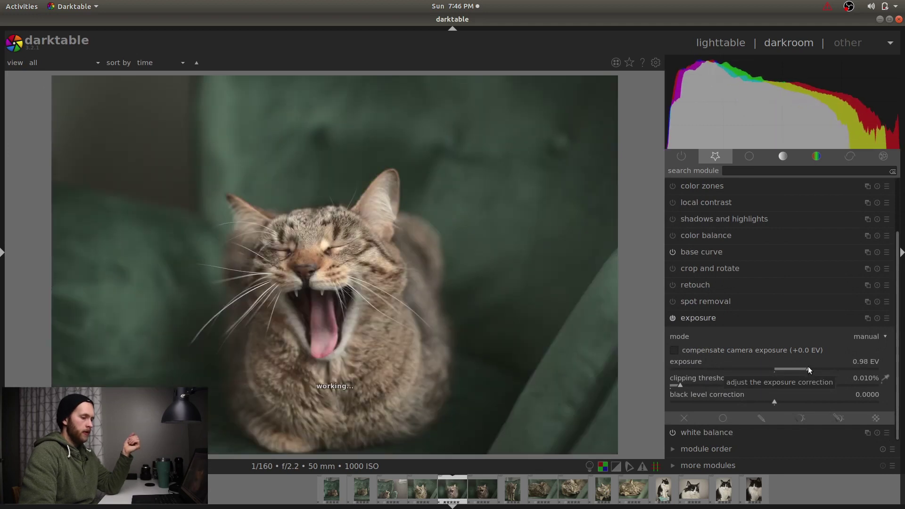
pyautogui.scroll(1, 808, 367)
pyautogui.click(785, 319)
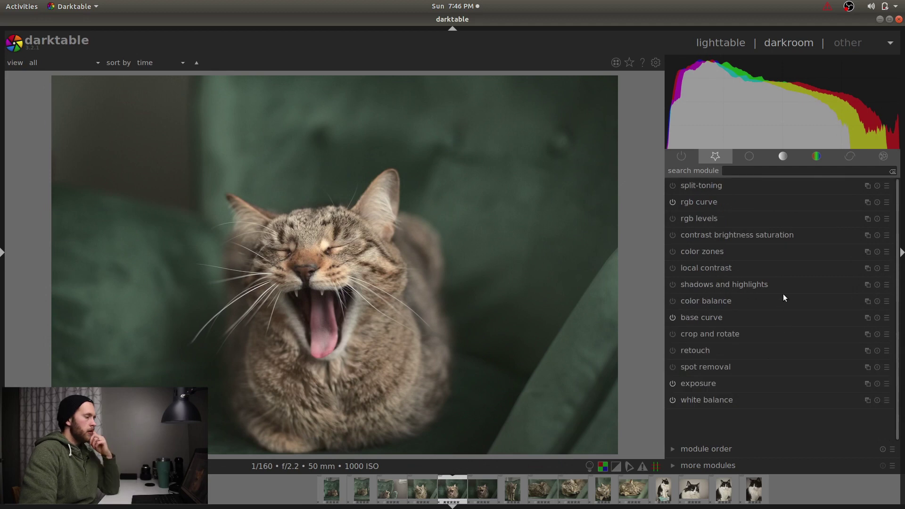
pyautogui.click(768, 205)
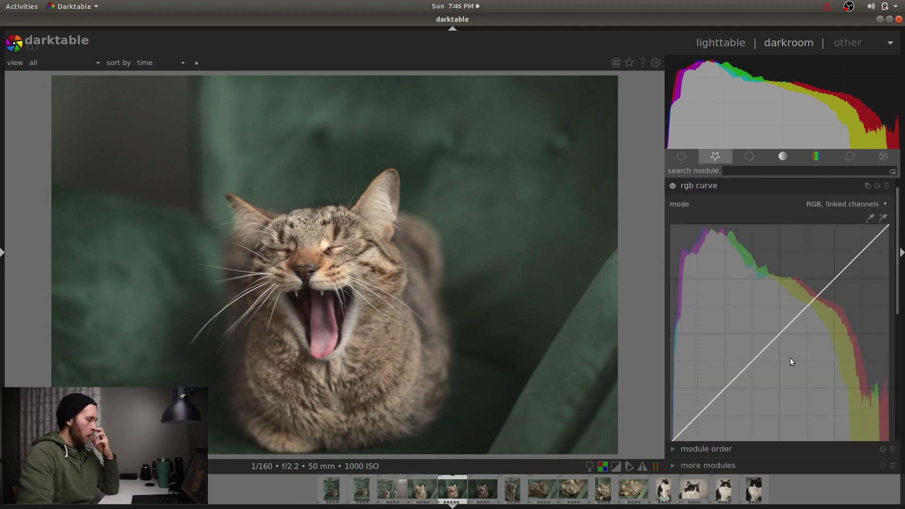
# - Add a centre node, pull it down-right, and lower the curve's shadow section
pyautogui.click(780, 332)
pyautogui.moveTo(779, 332); pyautogui.dragTo(782, 334)
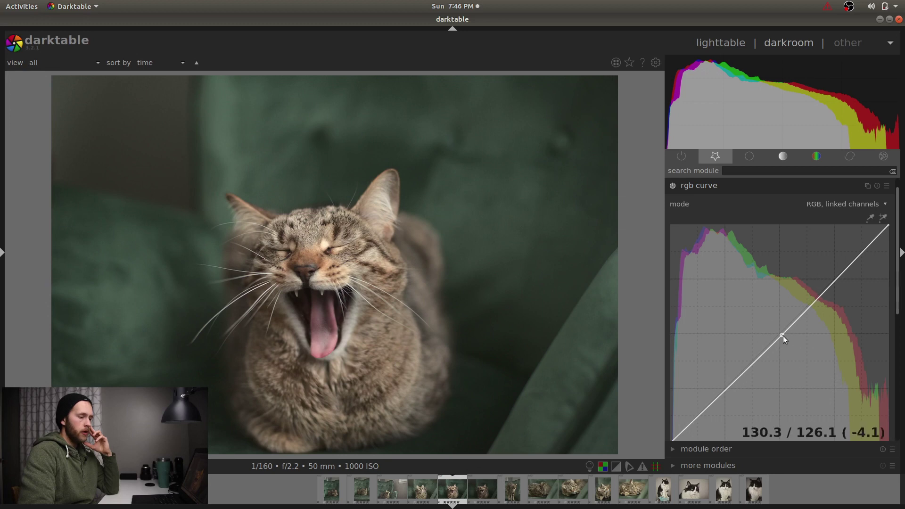
pyautogui.moveTo(783, 335)
pyautogui.mouseDown()
pyautogui.moveTo(895, 426)
pyautogui.moveTo(823, 381)
pyautogui.moveTo(790, 343)
pyautogui.mouseUp()
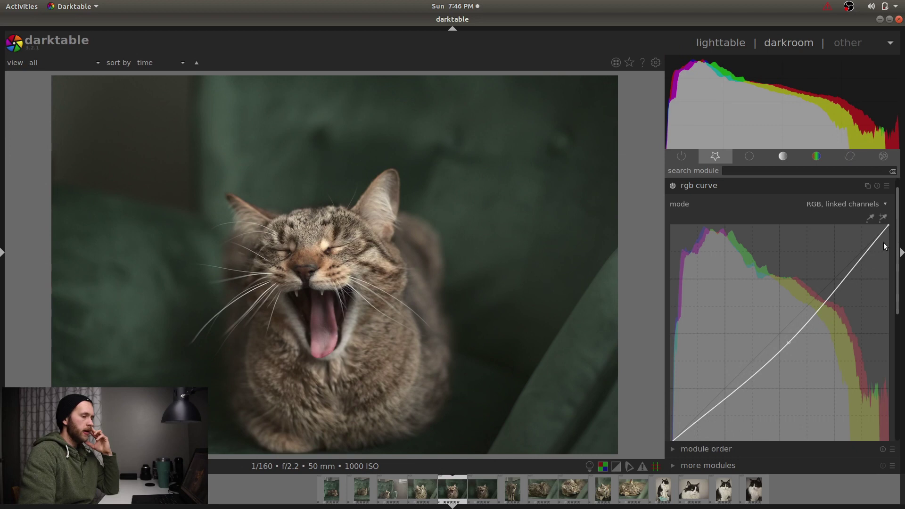
pyautogui.moveTo(788, 343)
pyautogui.moveTo(788, 343)
pyautogui.mouseDown()
pyautogui.moveTo(802, 353)
pyautogui.moveTo(794, 343)
pyautogui.mouseUp()
pyautogui.scroll(-1, 837, 326)
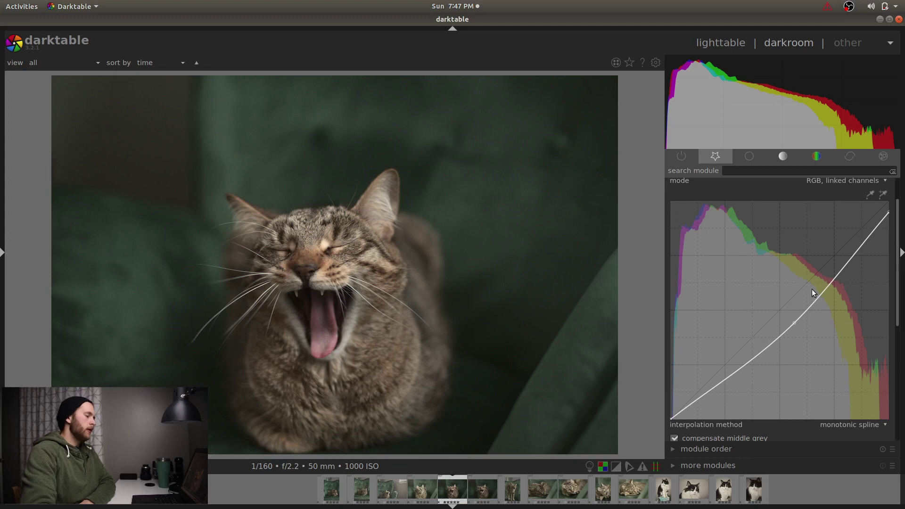
pyautogui.moveTo(740, 361); pyautogui.dragTo(753, 367)
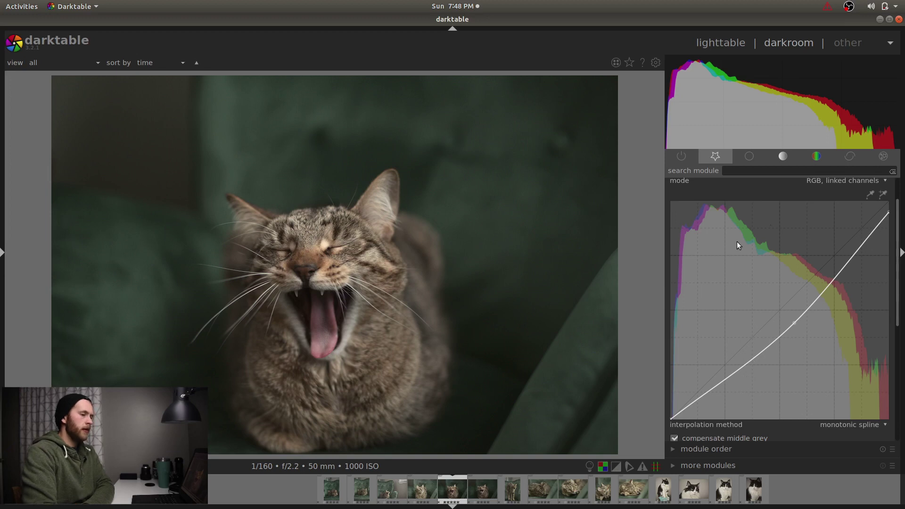
# - Sample the green background and dark couch with the picker, then lower the curve at that tone
pyautogui.click(870, 194)
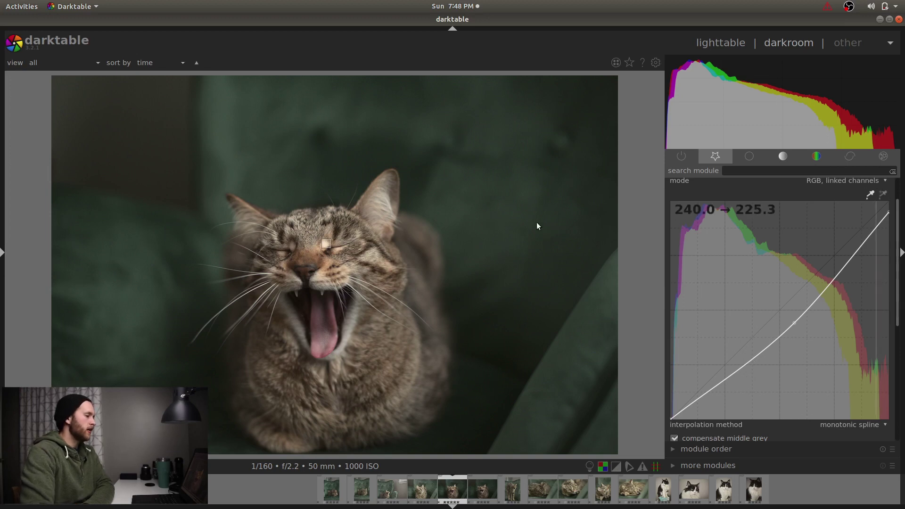
pyautogui.click(367, 167)
pyautogui.click(501, 337)
pyautogui.click(492, 234)
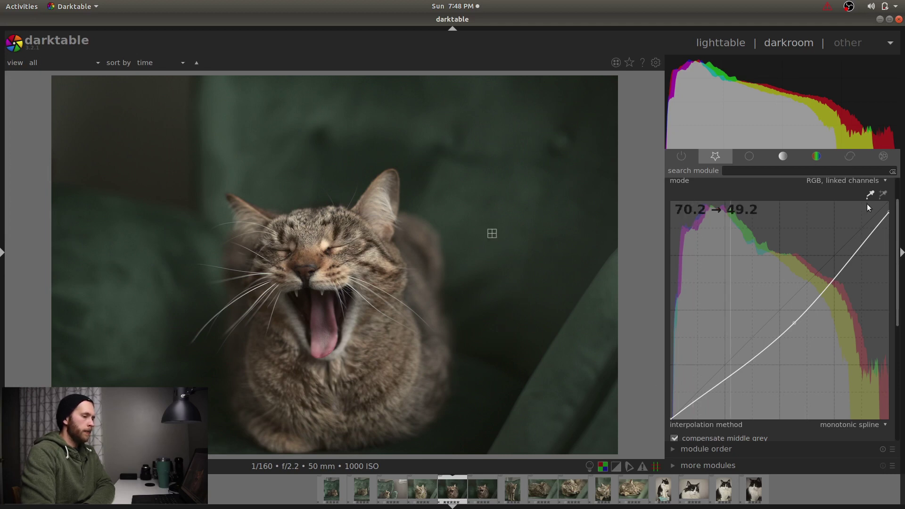
pyautogui.moveTo(731, 375); pyautogui.dragTo(730, 384)
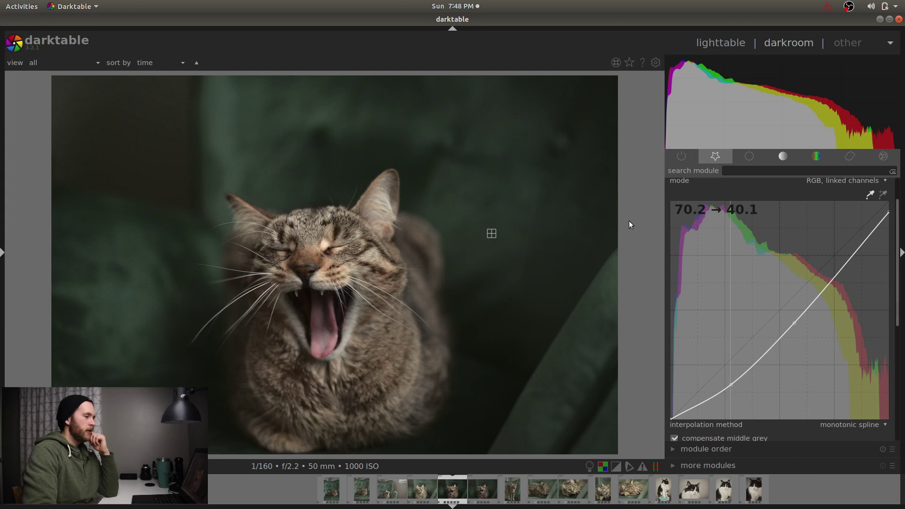
pyautogui.scroll(-5, 728, 387)
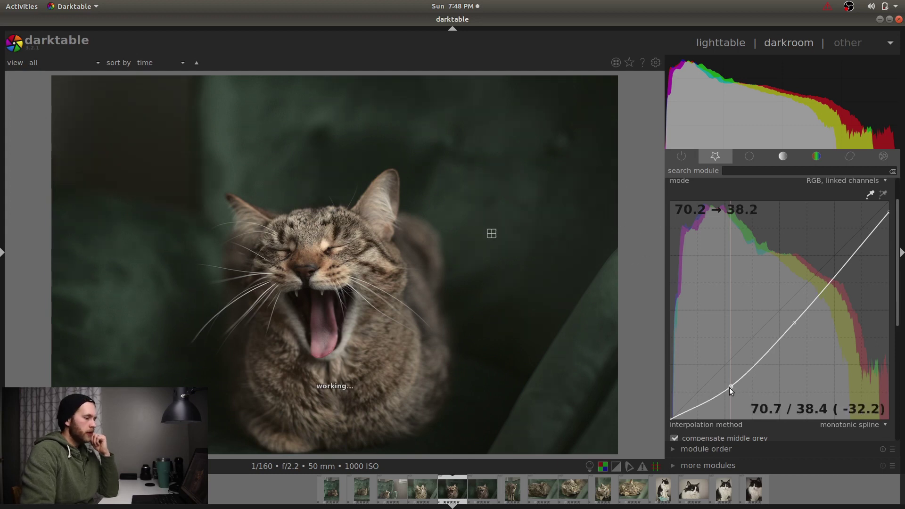
pyautogui.scroll(-1, 729, 387)
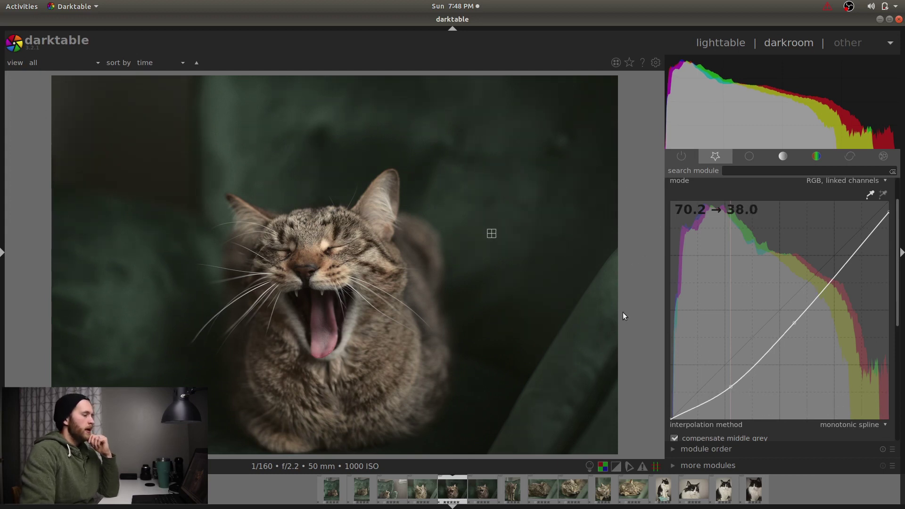
# - Stop tone sampling and set the rgb curve's darkest node to an output of about 2
pyautogui.click(870, 195)
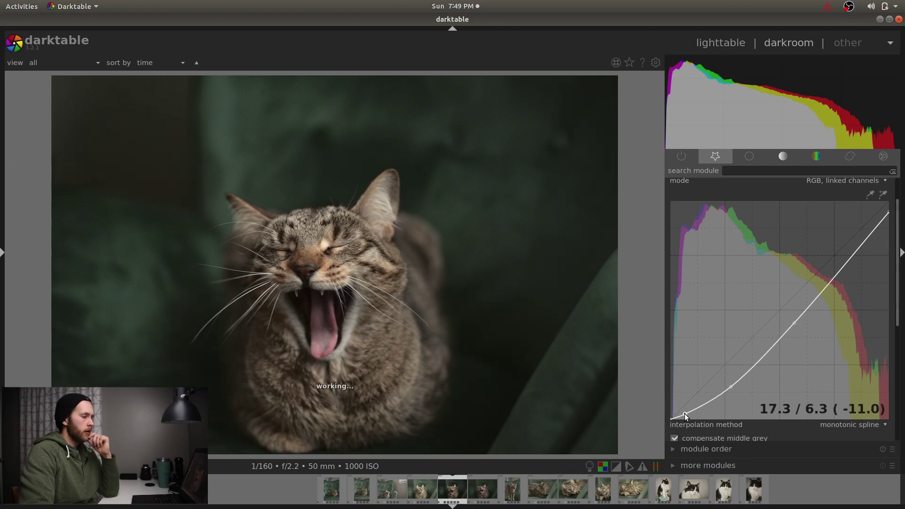
pyautogui.moveTo(684, 413); pyautogui.dragTo(685, 420)
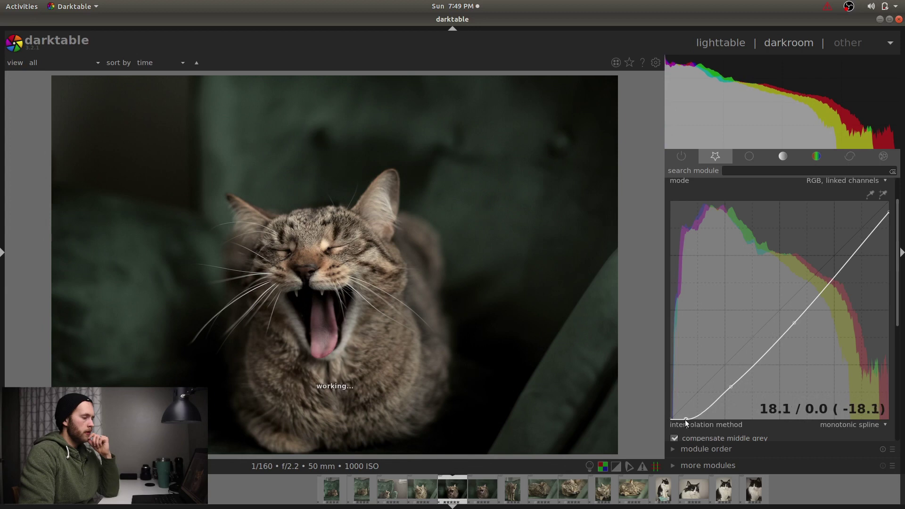
pyautogui.moveTo(685, 420); pyautogui.dragTo(684, 418)
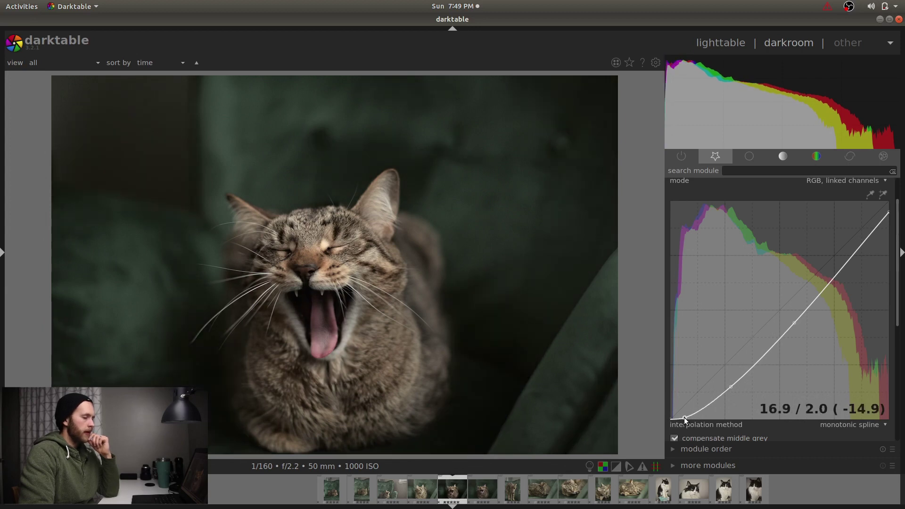
pyautogui.moveTo(684, 417); pyautogui.dragTo(684, 416)
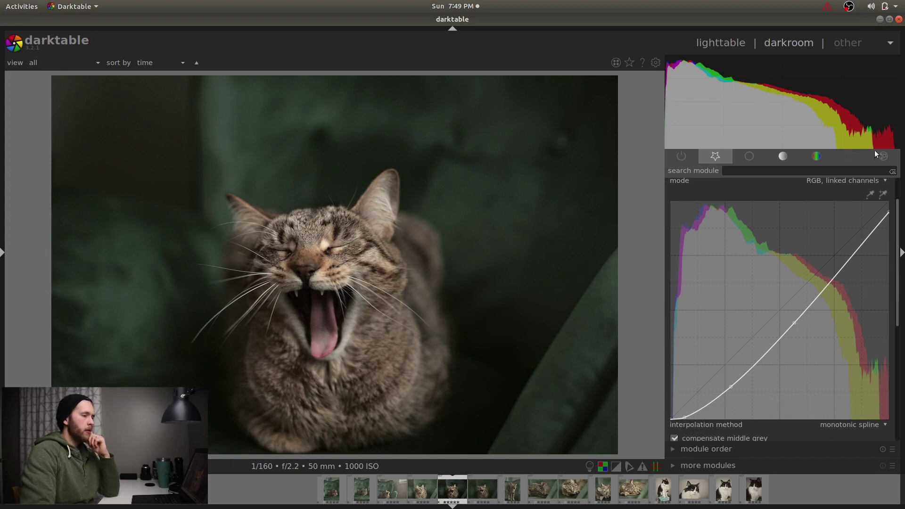
# - Sample the cat's eye with the curve picker, then toggle rgb curve off and on to compare
pyautogui.click(871, 193)
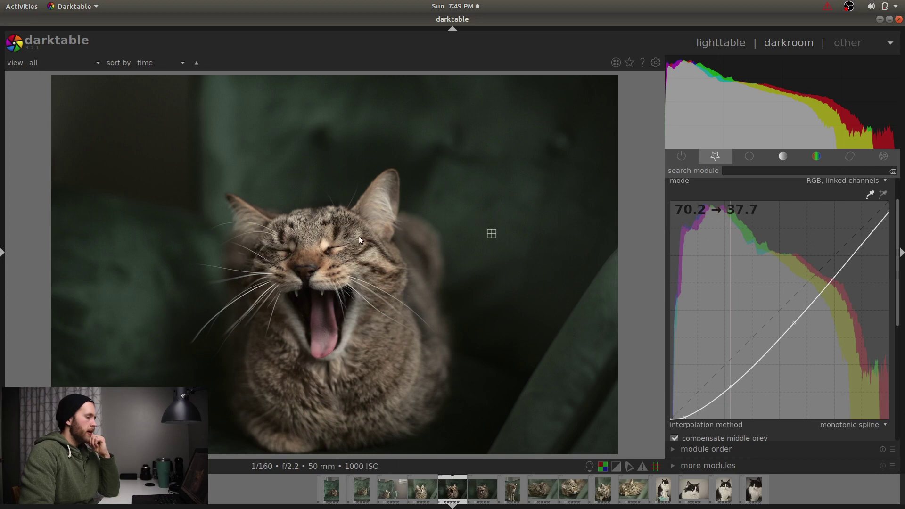
pyautogui.click(326, 244)
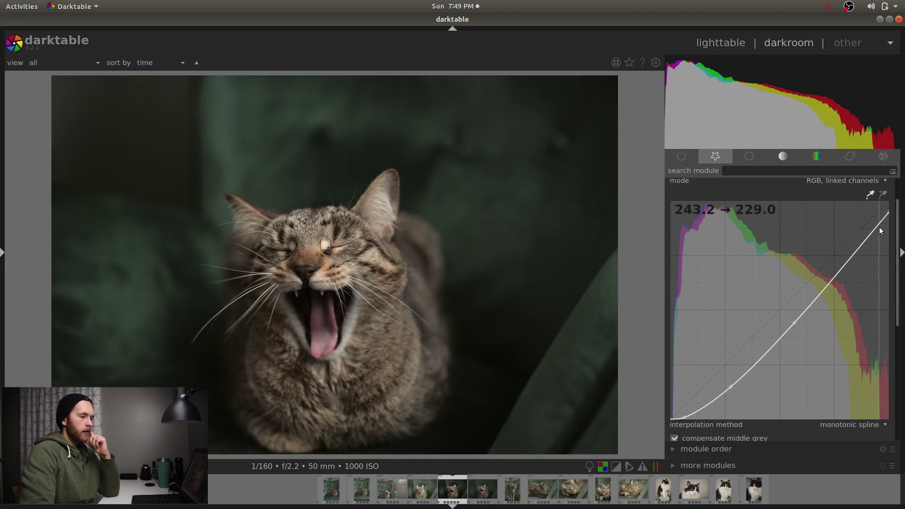
pyautogui.scroll(2, 874, 215)
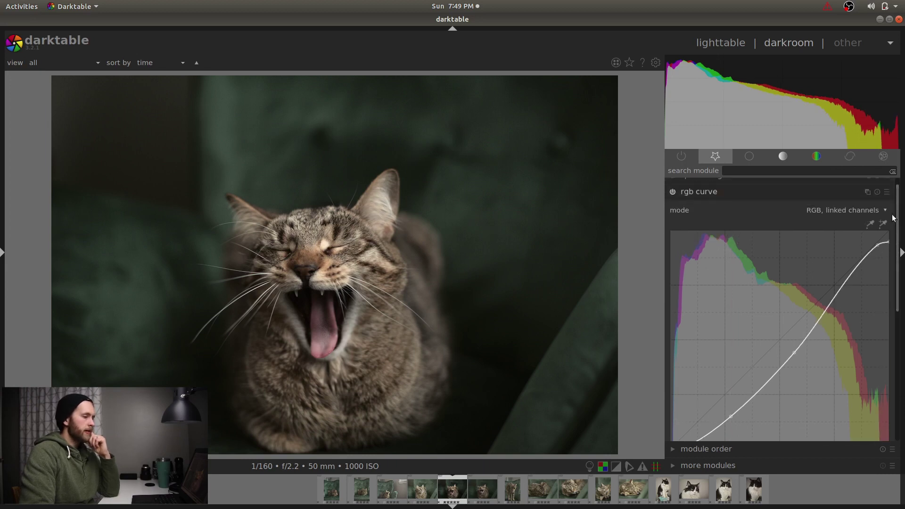
pyautogui.click(673, 191)
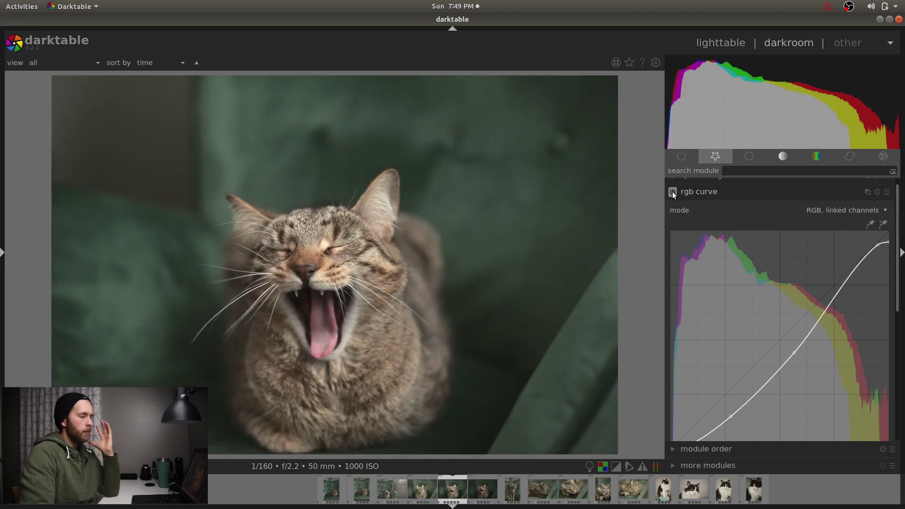
pyautogui.click(672, 191)
pyautogui.click(673, 191)
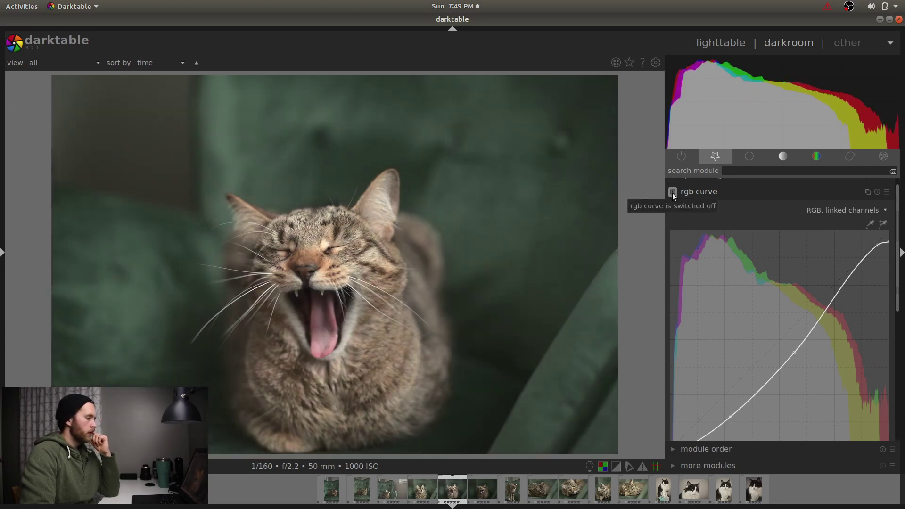
pyautogui.click(672, 192)
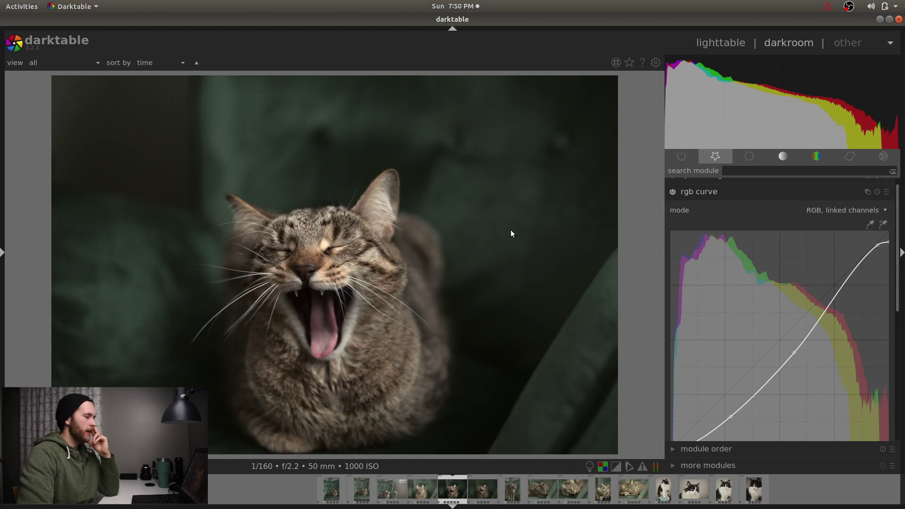
# - Switch off the exposure module and restore the rgb curve to its default straight diagonal
pyautogui.click(673, 192)
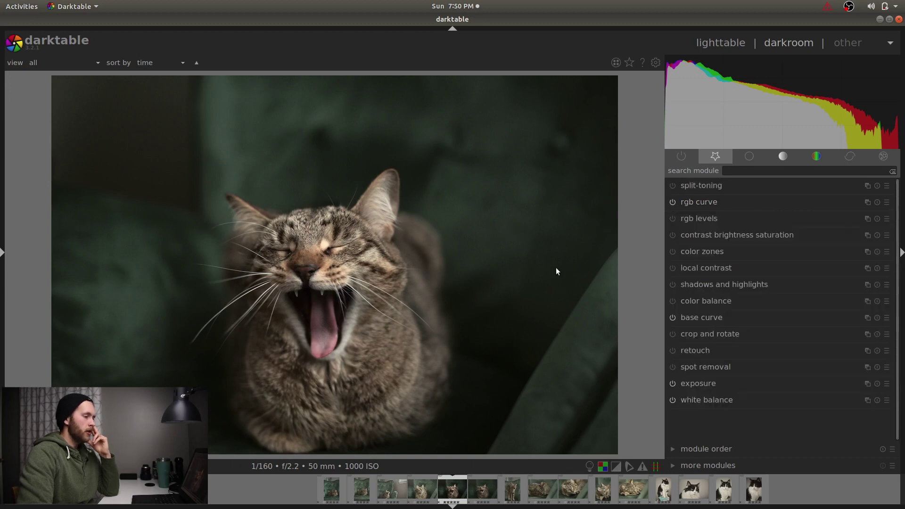
pyautogui.click(715, 384)
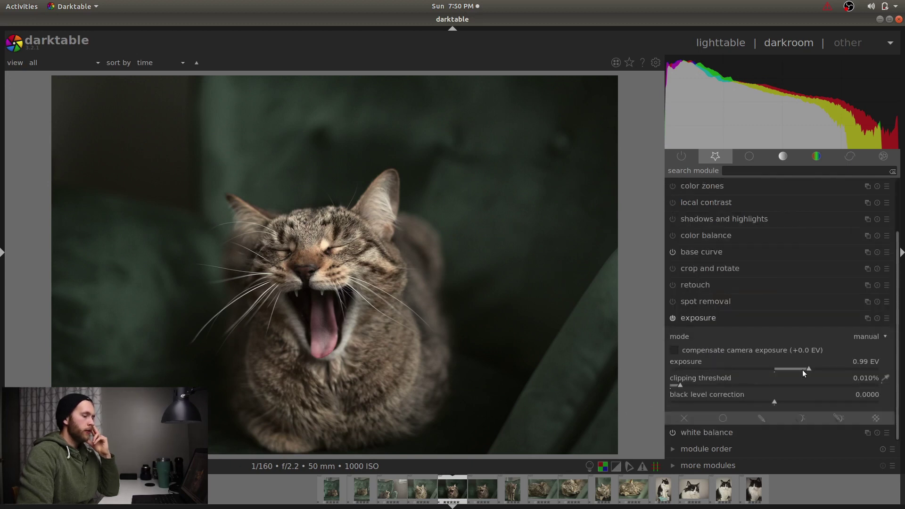
pyautogui.click(673, 318)
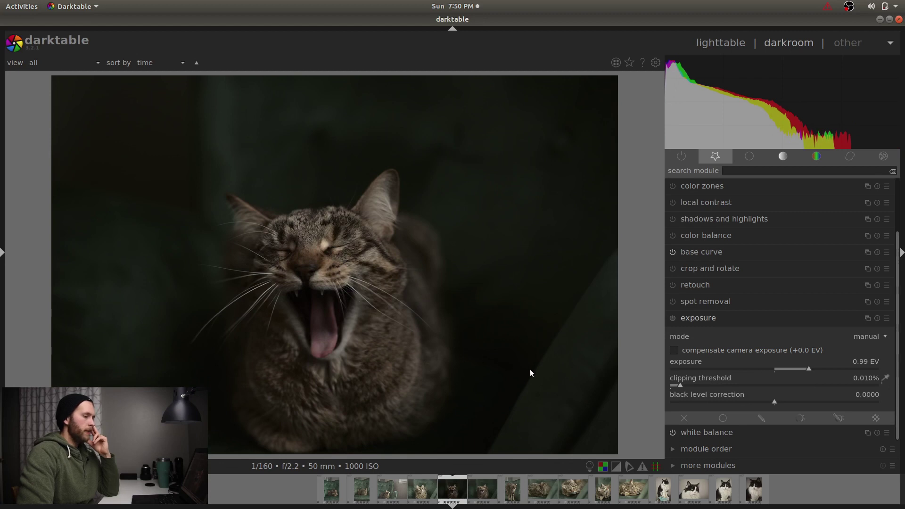
pyautogui.click(775, 320)
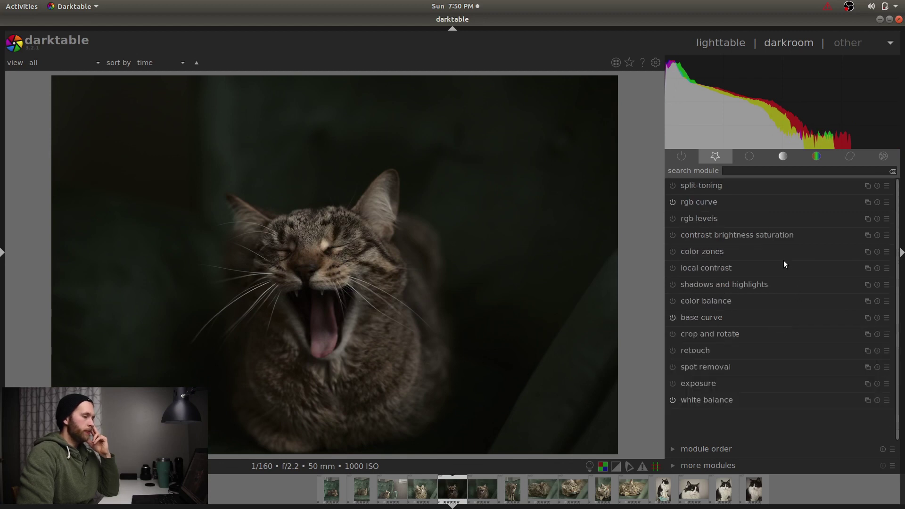
pyautogui.click(762, 203)
pyautogui.click(877, 186)
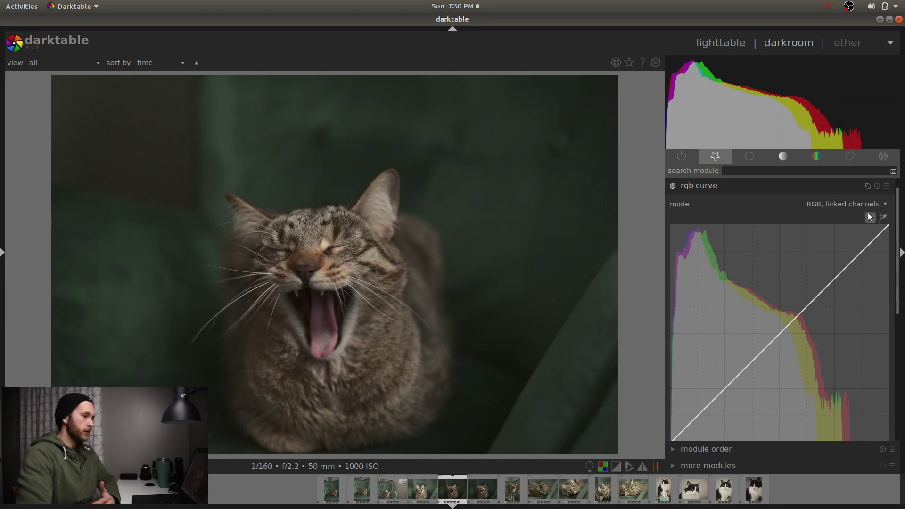
pyautogui.scroll(-1, 896, 212)
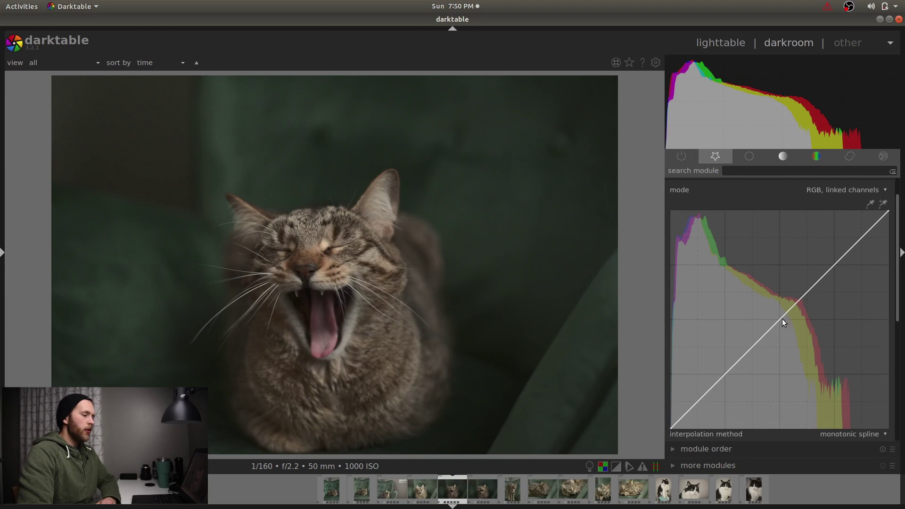
# - Raise a new midtone node, sample background and couch tones, and keep a low shadow toe
pyautogui.moveTo(779, 318)
pyautogui.mouseDown()
pyautogui.moveTo(779, 311)
pyautogui.moveTo(781, 323)
pyautogui.mouseUp()
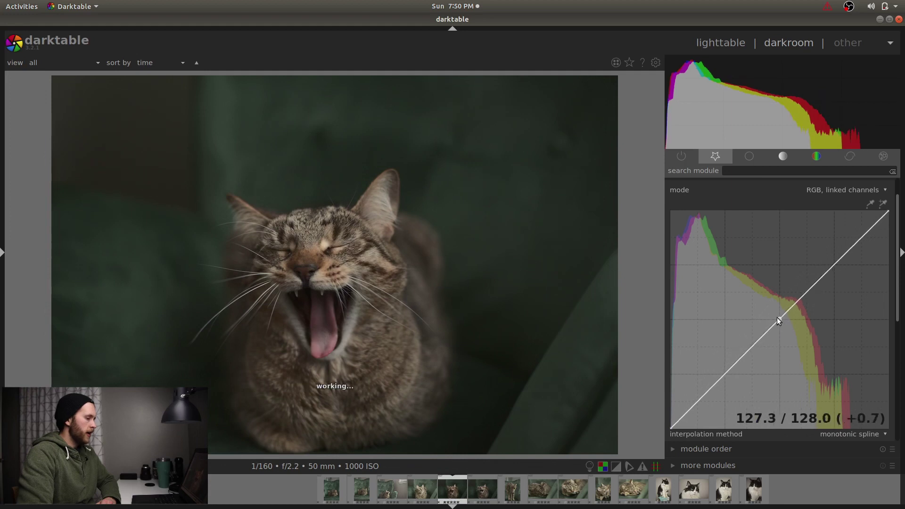
pyautogui.moveTo(779, 323)
pyautogui.mouseDown()
pyautogui.moveTo(760, 308)
pyautogui.moveTo(780, 285)
pyautogui.mouseUp()
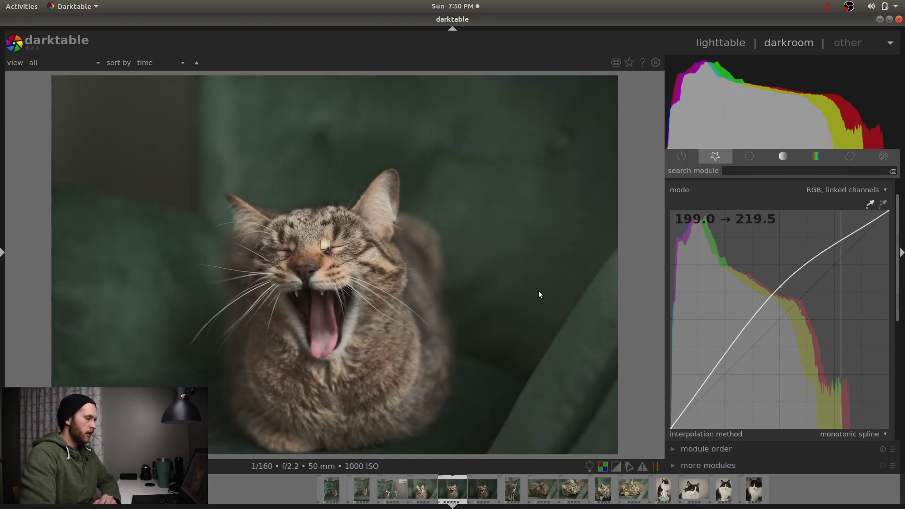
pyautogui.click(195, 308)
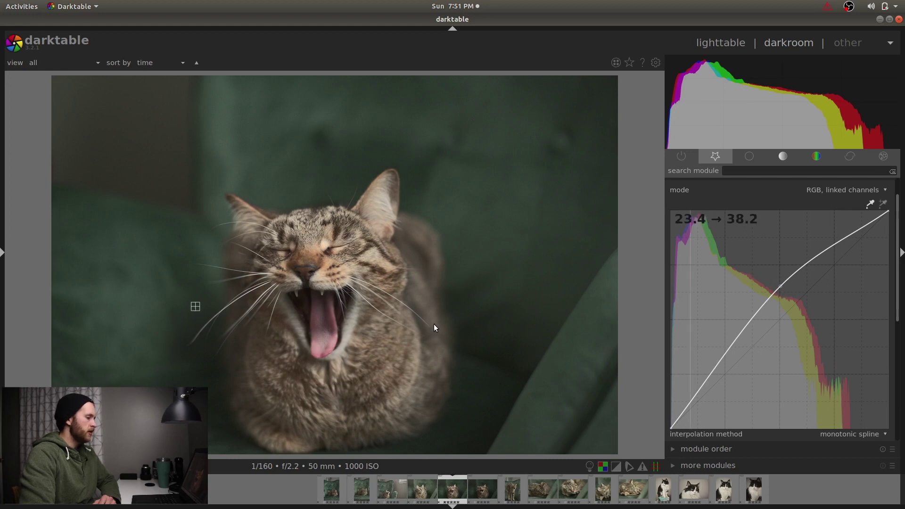
pyautogui.click(553, 244)
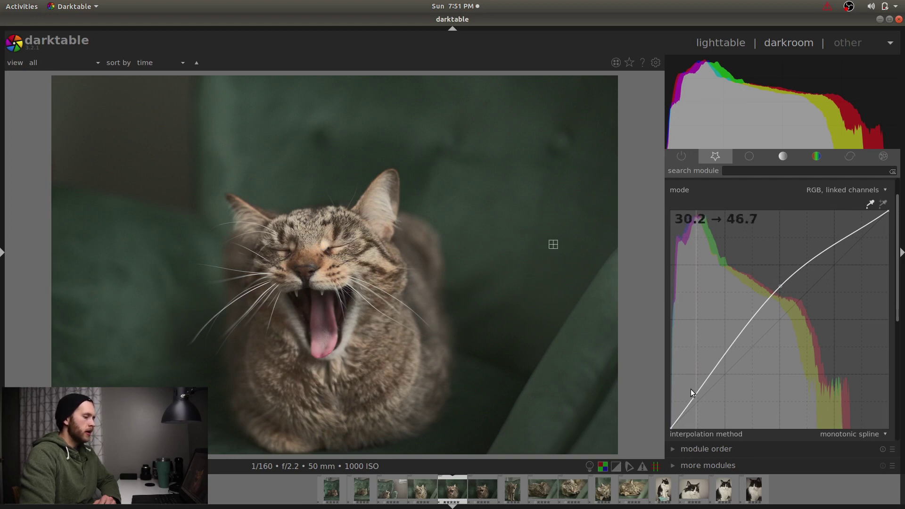
pyautogui.moveTo(694, 391); pyautogui.dragTo(696, 399)
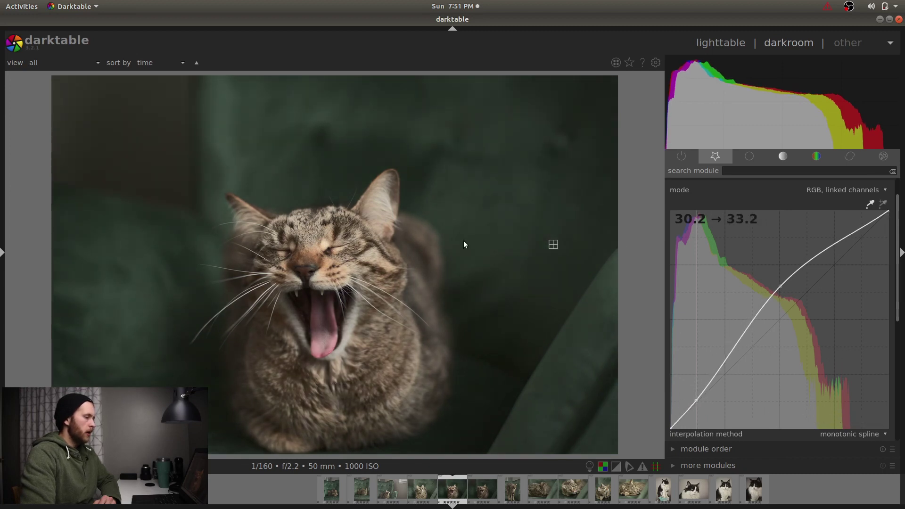
pyautogui.scroll(-2, 696, 403)
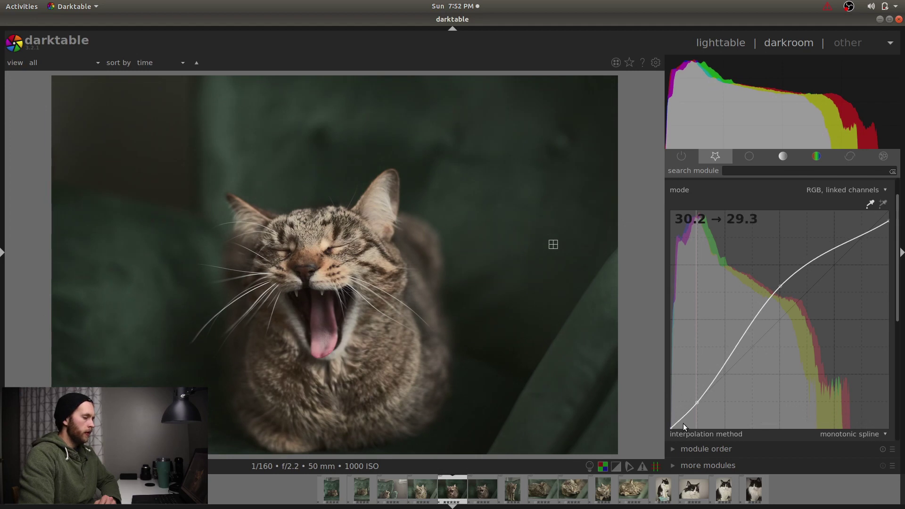
pyautogui.moveTo(681, 420); pyautogui.dragTo(682, 422)
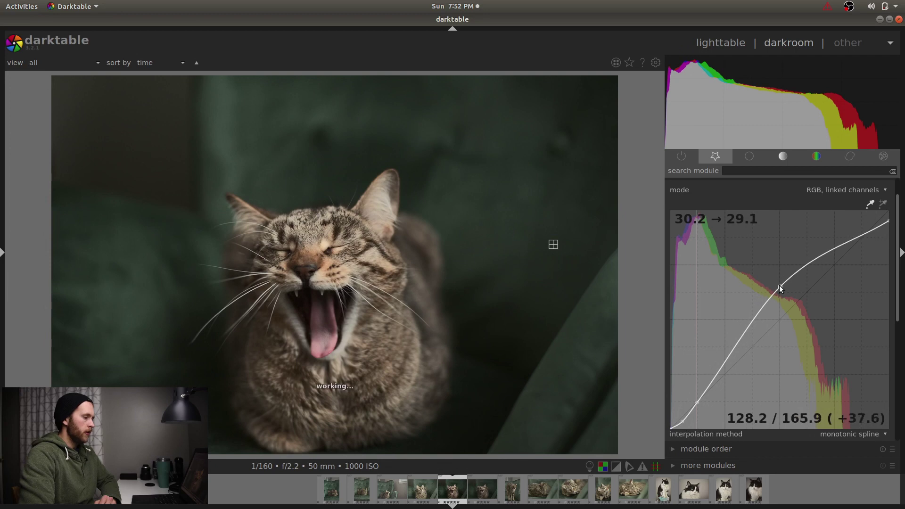
pyautogui.scroll(-1, 779, 285)
pyautogui.scroll(-2, 779, 286)
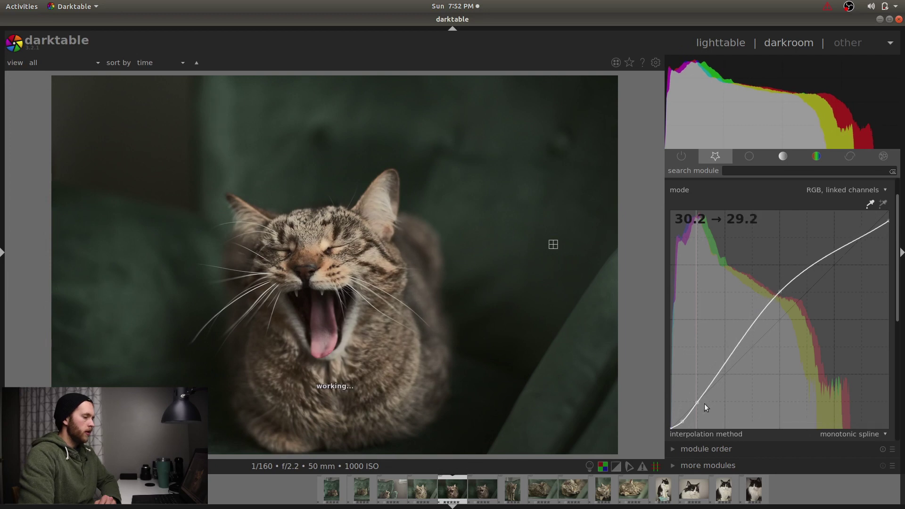
pyautogui.rightClick(682, 421)
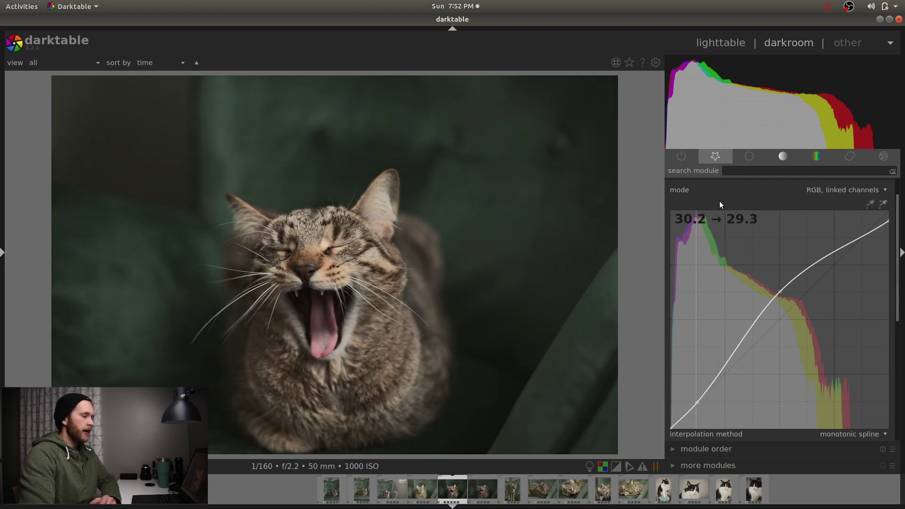
pyautogui.scroll(1, 897, 203)
pyautogui.scroll(1, 897, 202)
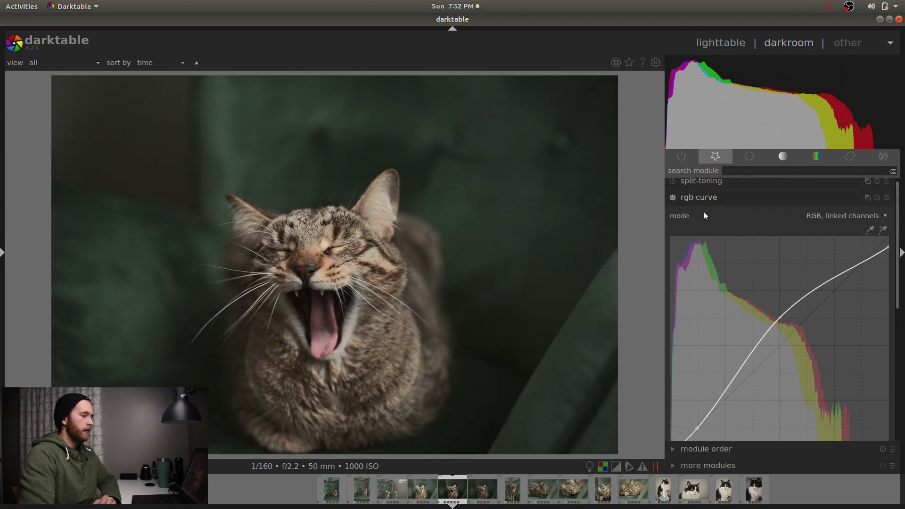
pyautogui.click(674, 199)
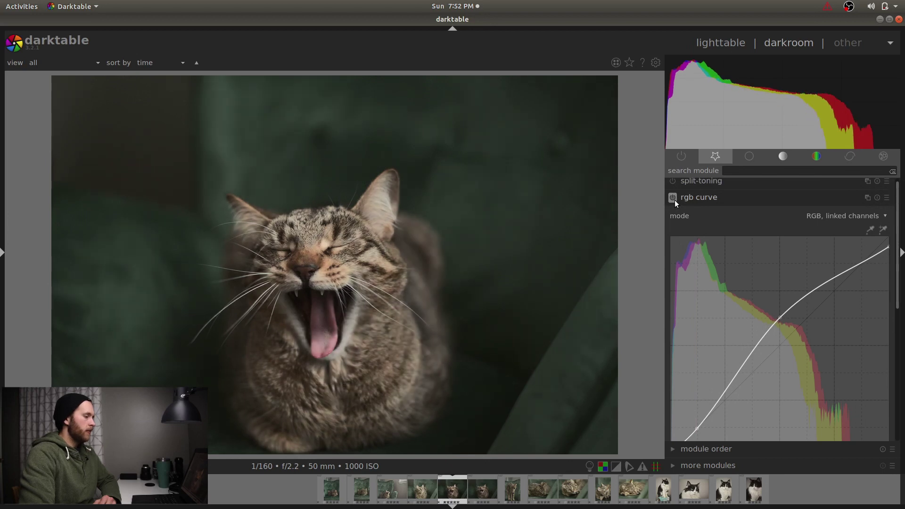
pyautogui.click(673, 199)
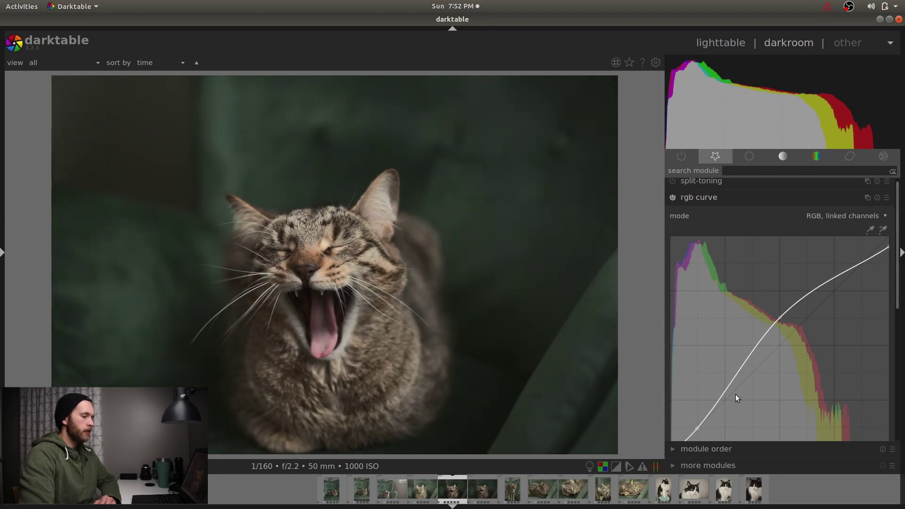
pyautogui.scroll(-2, 753, 353)
pyautogui.scroll(2, 764, 248)
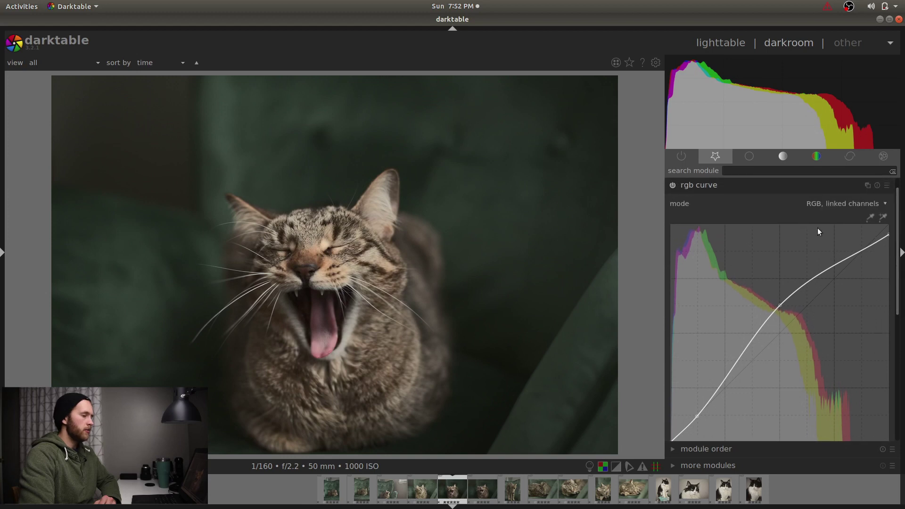
pyautogui.scroll(-1, 695, 203)
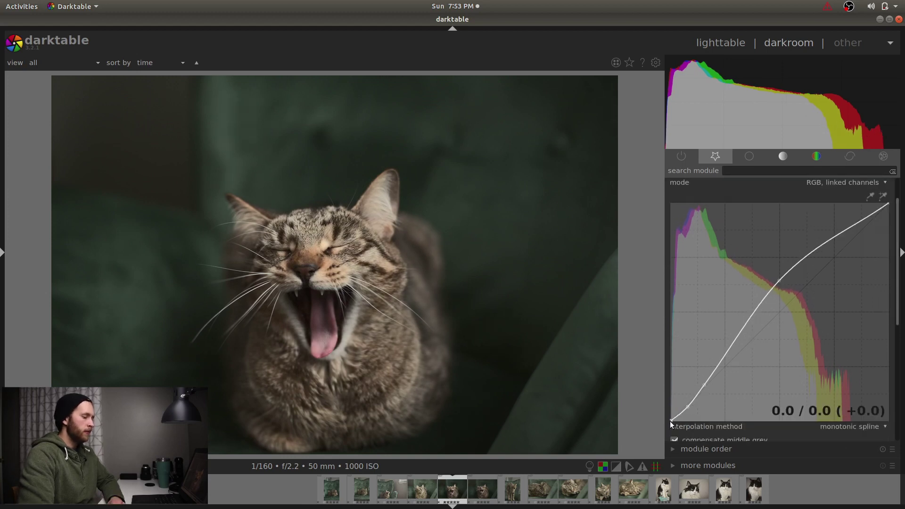
pyautogui.moveTo(671, 424); pyautogui.dragTo(676, 425)
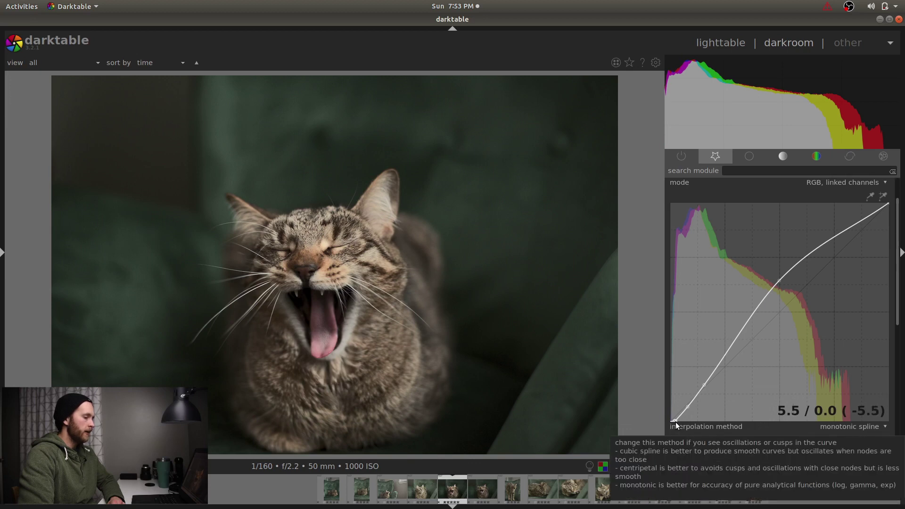
pyautogui.scroll(-2, 896, 233)
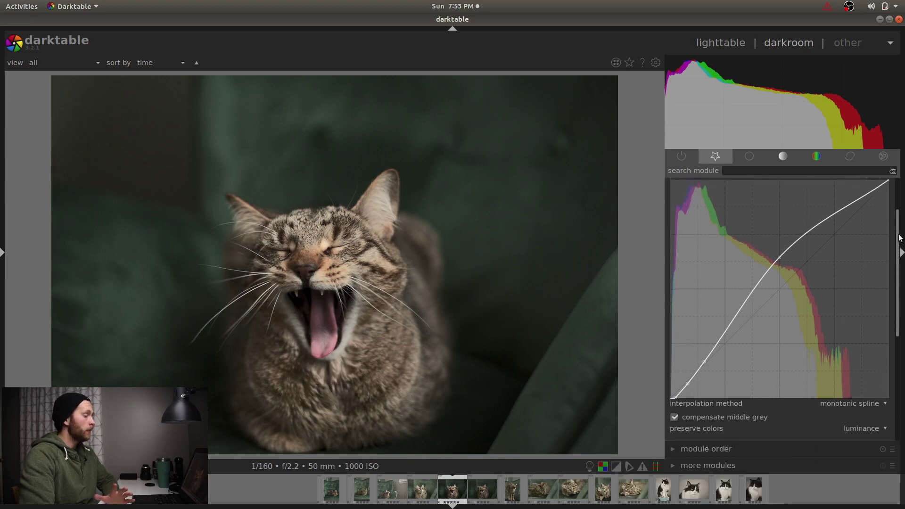
pyautogui.moveTo(900, 233); pyautogui.dragTo(900, 224)
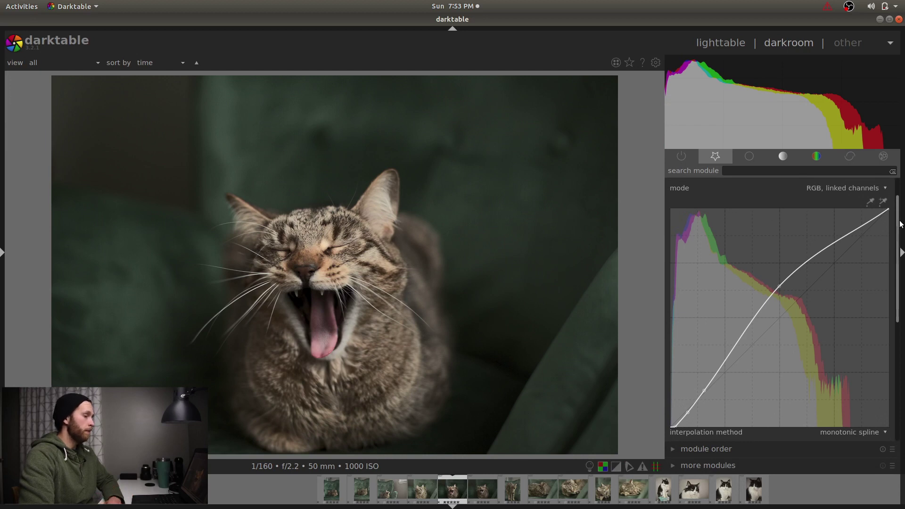
pyautogui.scroll(2, 776, 197)
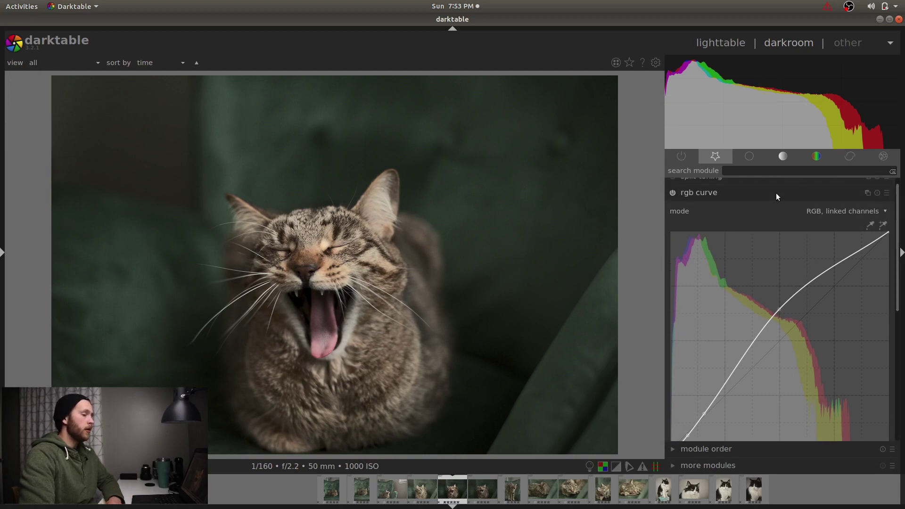
# - Nudge the midtone node lower and change the curve mode to 'RGB, independent channels'
pyautogui.click(828, 212)
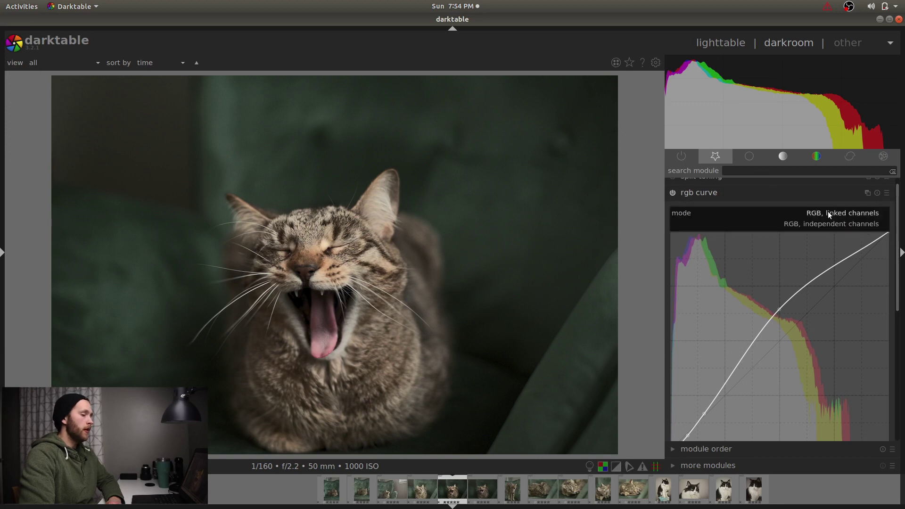
pyautogui.click(823, 215)
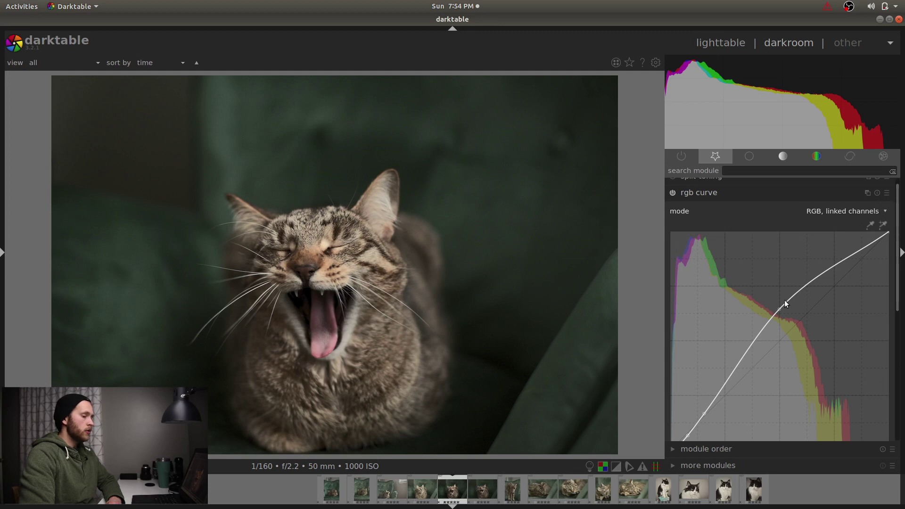
pyautogui.moveTo(781, 307); pyautogui.dragTo(781, 309)
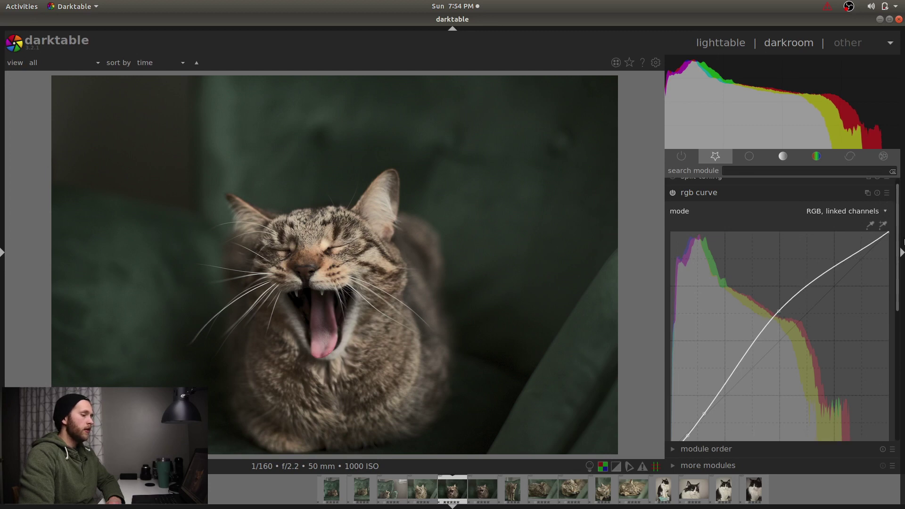
pyautogui.click(862, 211)
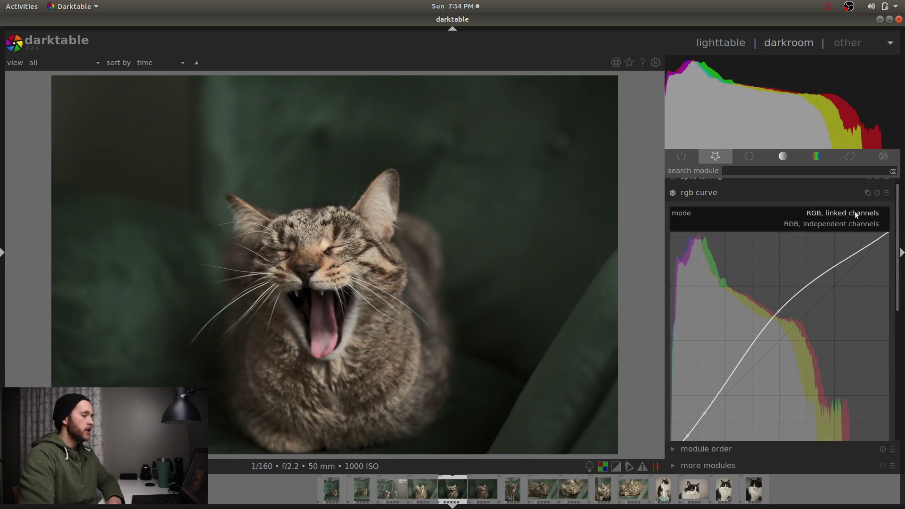
pyautogui.click(820, 227)
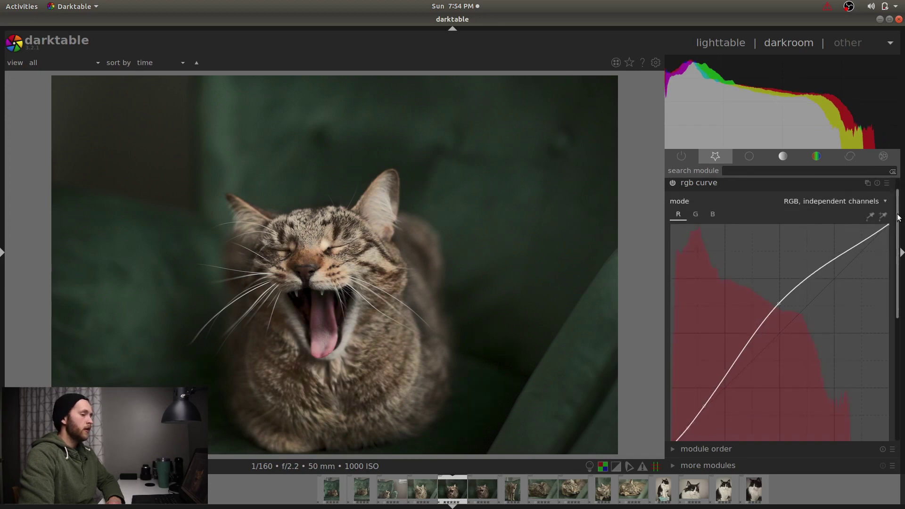
pyautogui.moveTo(899, 218); pyautogui.dragTo(898, 223)
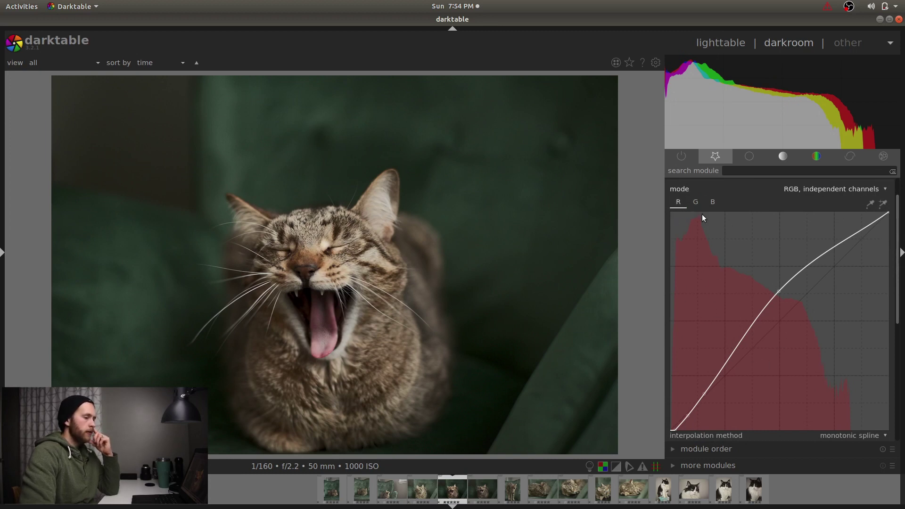
# - Preview the G and B channel curves, then drag the red midtone node down and back up
pyautogui.click(695, 202)
pyautogui.click(712, 201)
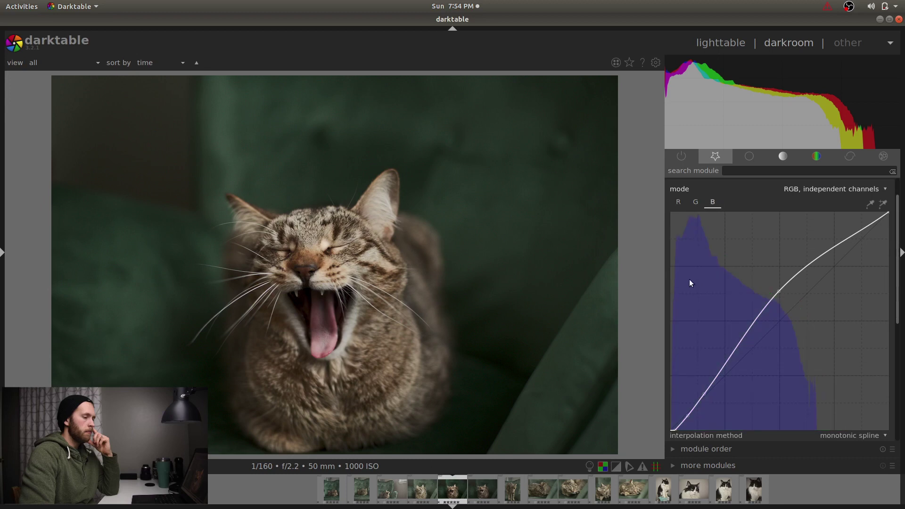
pyautogui.click(678, 203)
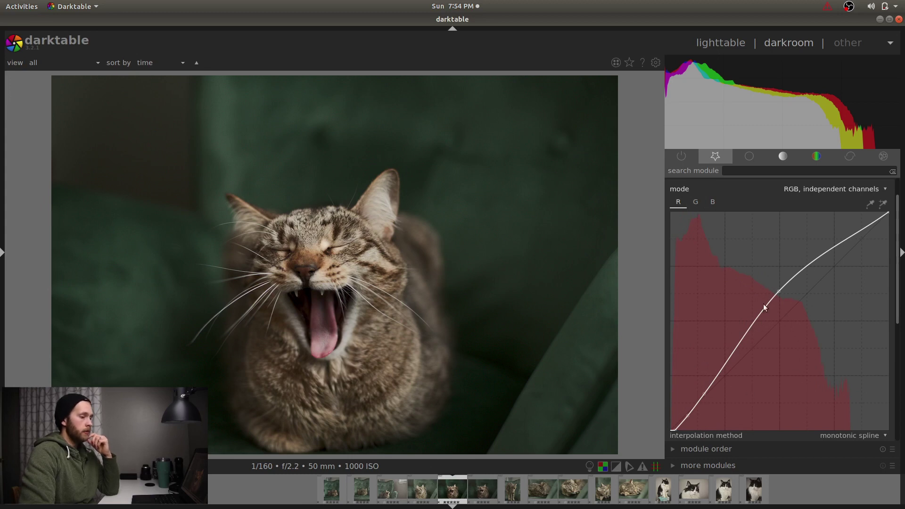
pyautogui.moveTo(765, 292)
pyautogui.mouseDown()
pyautogui.moveTo(780, 345)
pyautogui.moveTo(778, 253)
pyautogui.moveTo(777, 291)
pyautogui.mouseUp()
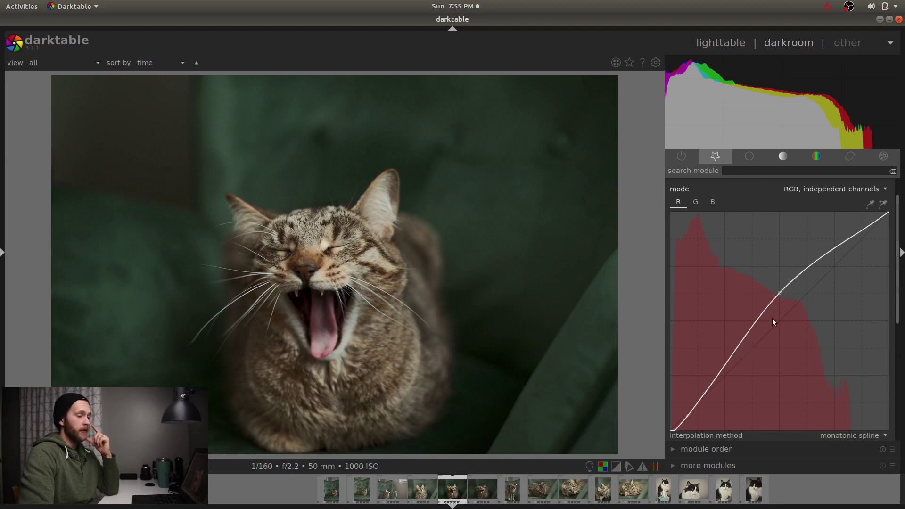
pyautogui.moveTo(784, 300); pyautogui.dragTo(780, 273)
# - Shift the green channel's midtone node, then bring up the blue channel curve
pyautogui.click(696, 203)
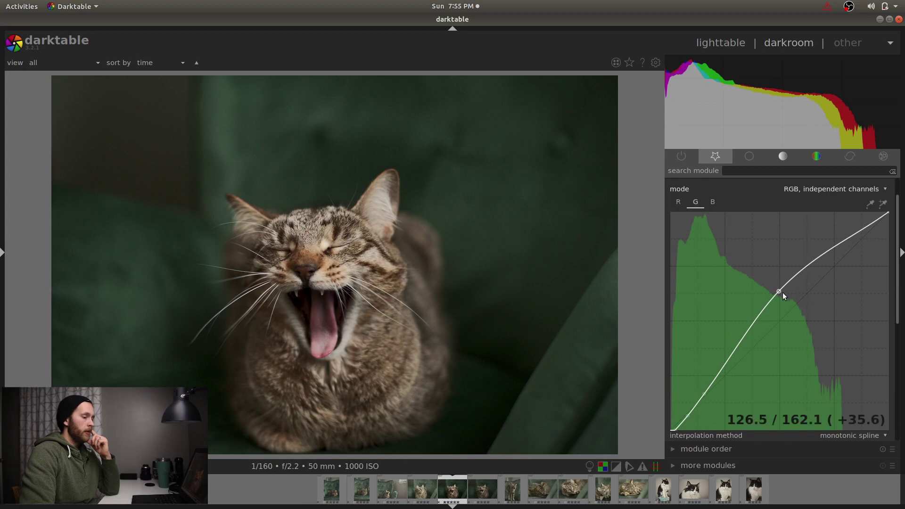
pyautogui.moveTo(778, 292)
pyautogui.mouseDown()
pyautogui.moveTo(780, 266)
pyautogui.moveTo(781, 320)
pyautogui.moveTo(779, 234)
pyautogui.moveTo(782, 323)
pyautogui.moveTo(778, 295)
pyautogui.mouseUp()
pyautogui.click(713, 202)
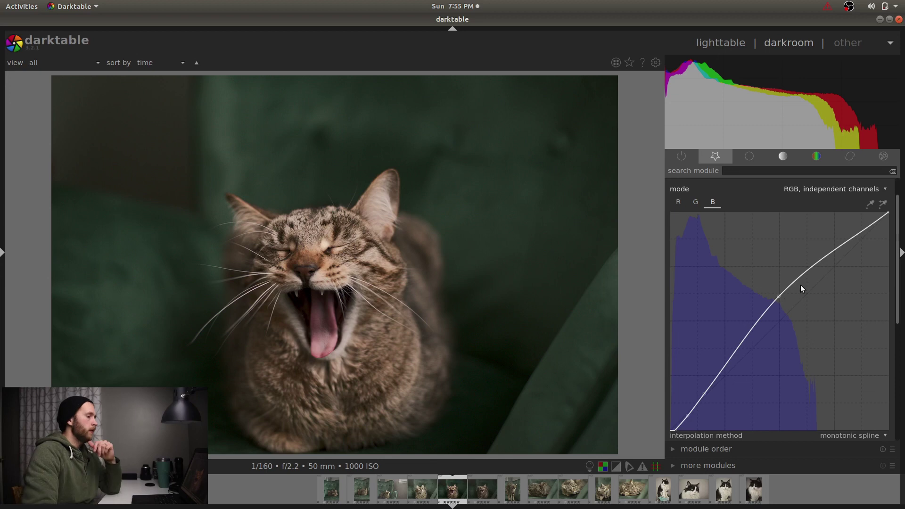
# - Raise the bottom-left black point slightly on both the green and blue channel curves
pyautogui.click(700, 204)
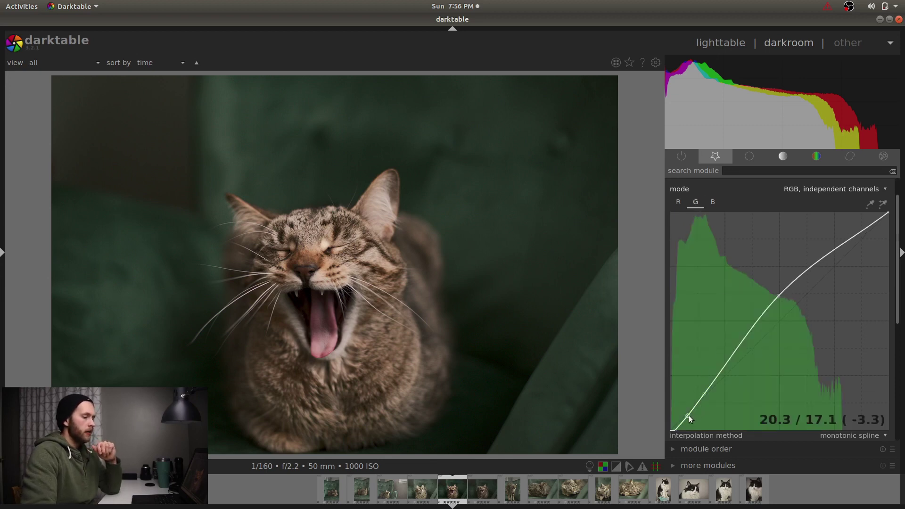
pyautogui.moveTo(688, 418)
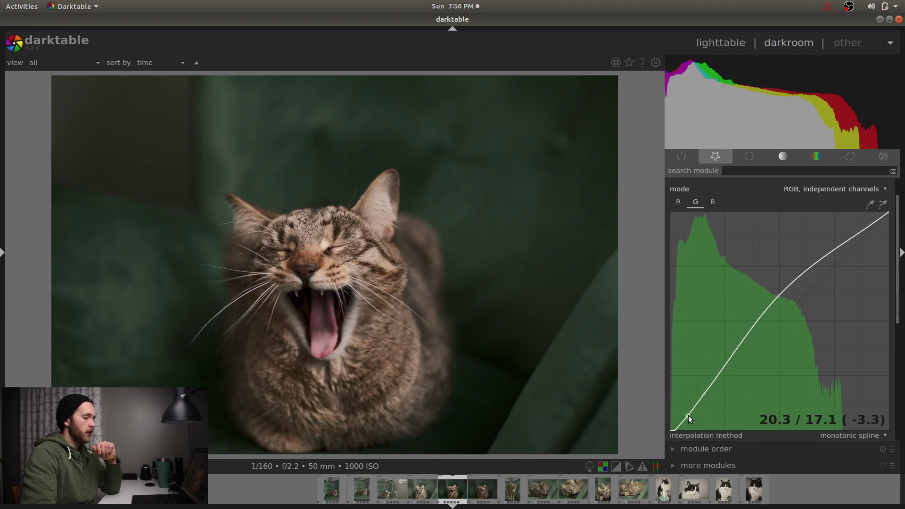
pyautogui.moveTo(670, 429); pyautogui.dragTo(670, 428)
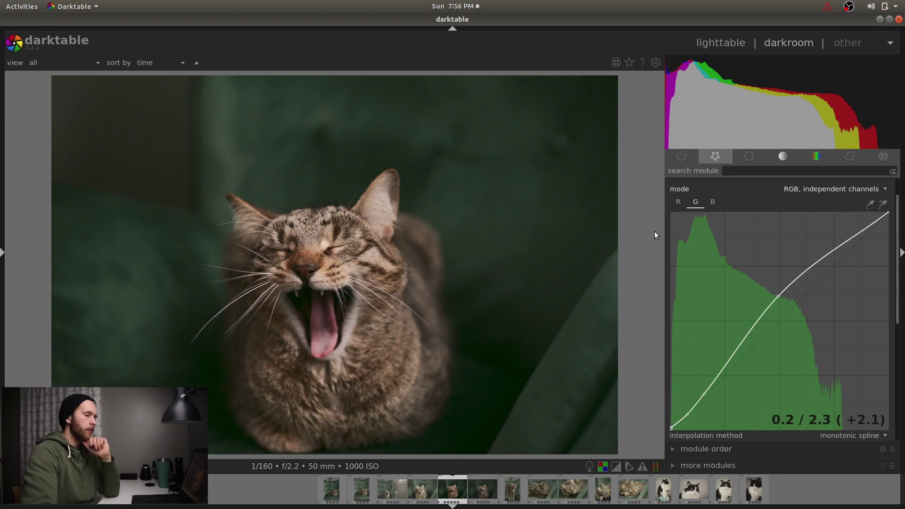
pyautogui.click(711, 201)
pyautogui.moveTo(688, 418); pyautogui.dragTo(686, 411)
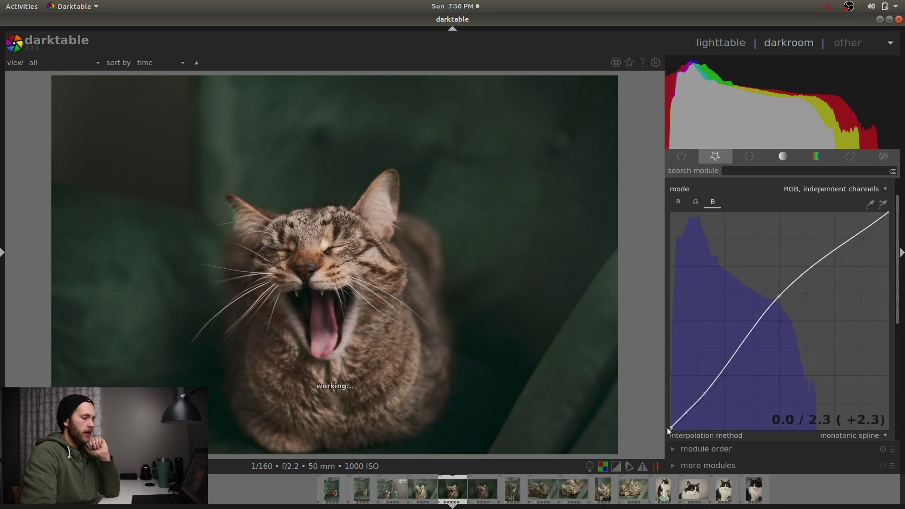
pyautogui.scroll(1, 815, 386)
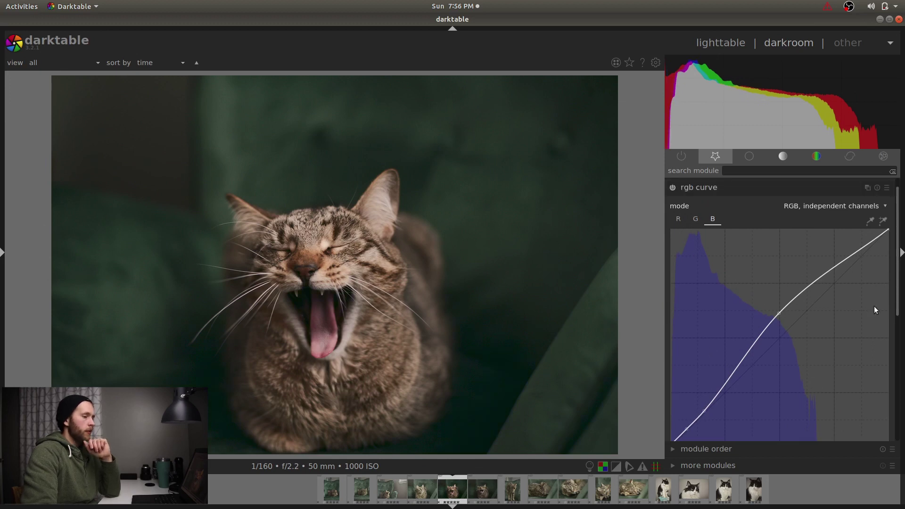
pyautogui.scroll(1, 884, 262)
# - Set the rgb curve mode back to 'RGB, linked channels'
pyautogui.click(842, 222)
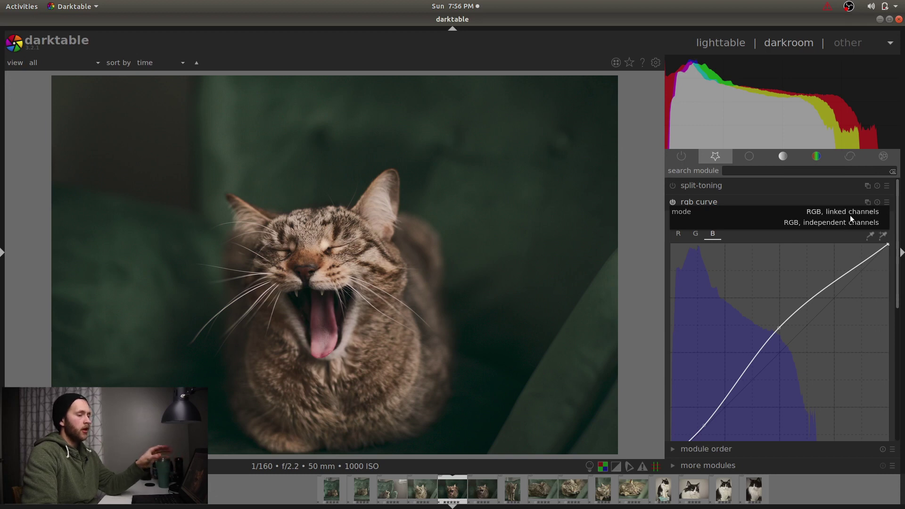
pyautogui.click(792, 234)
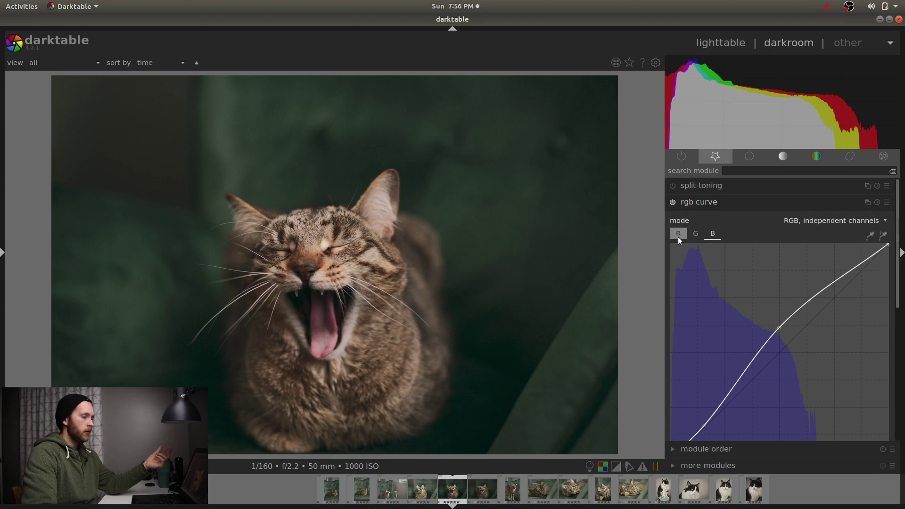
pyautogui.click(815, 218)
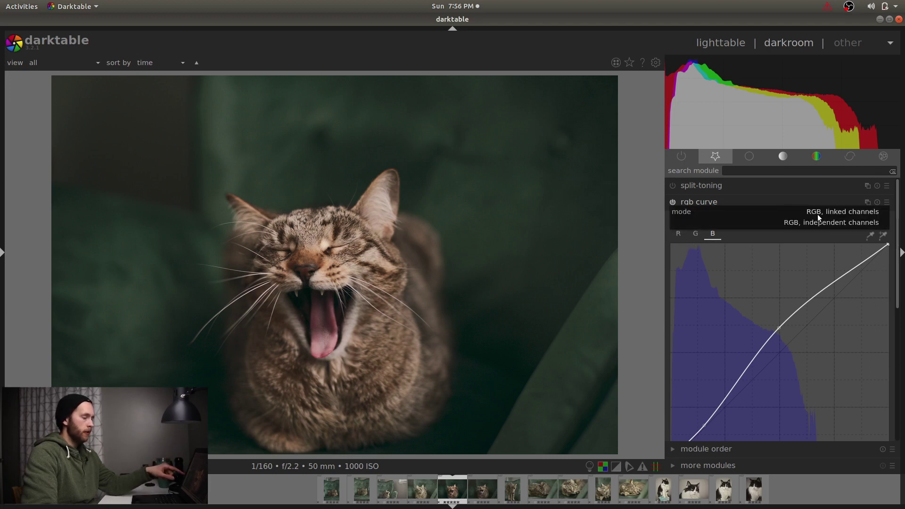
pyautogui.click(817, 214)
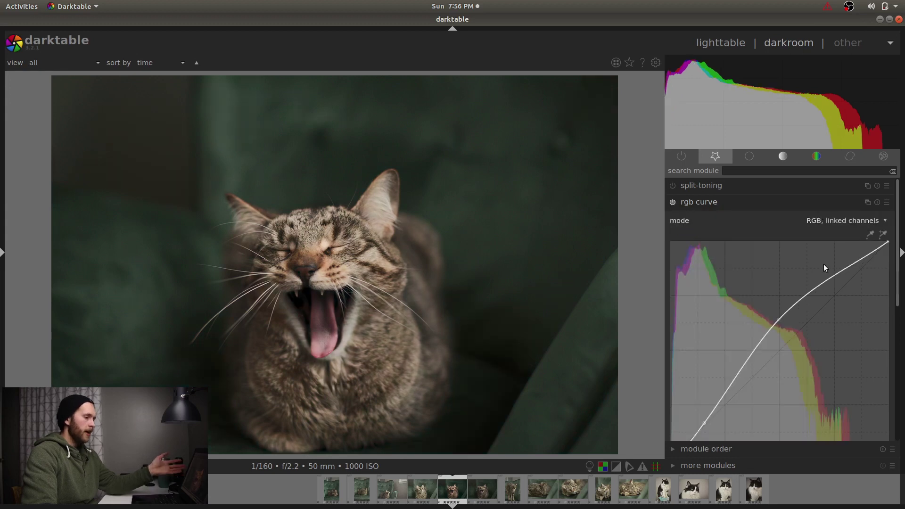
pyautogui.scroll(-1, 824, 265)
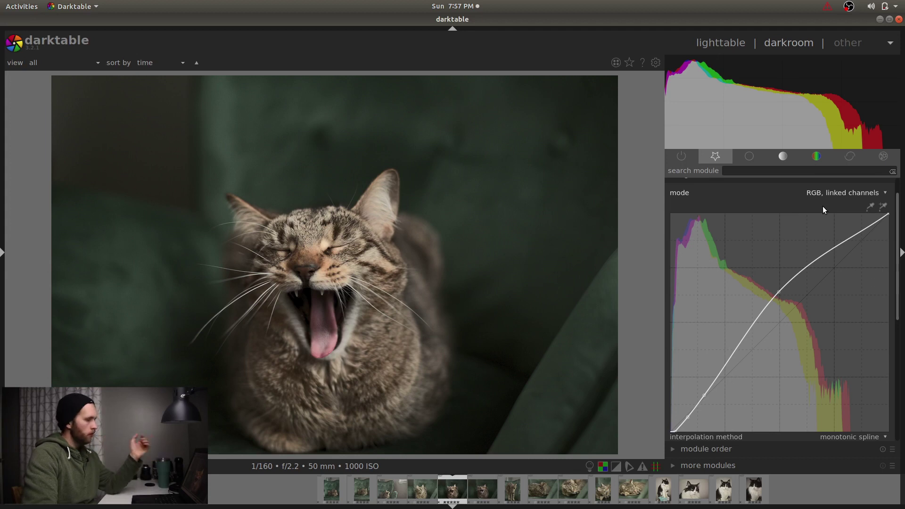
pyautogui.scroll(1, 815, 201)
pyautogui.click(775, 207)
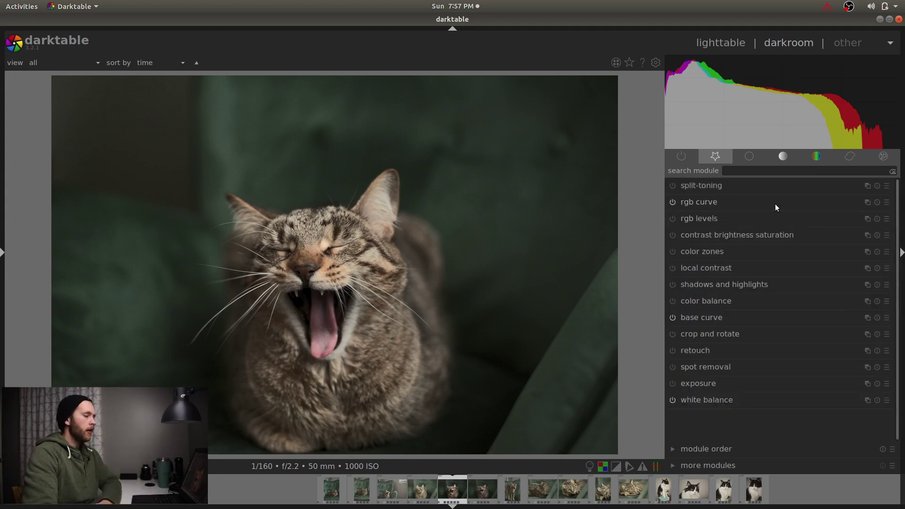
pyautogui.click(775, 203)
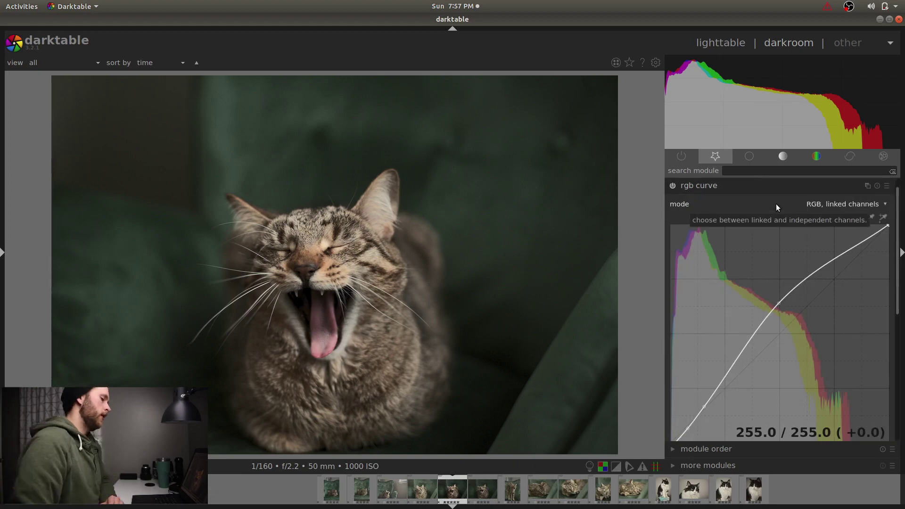